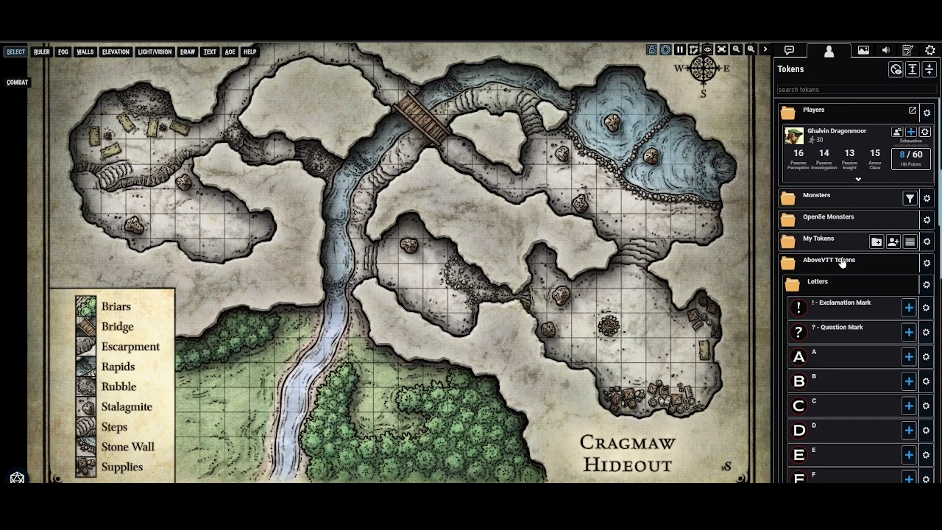
Collapse the AboveVTT Tokens and Players folders in the token list.
left_click(840, 262)
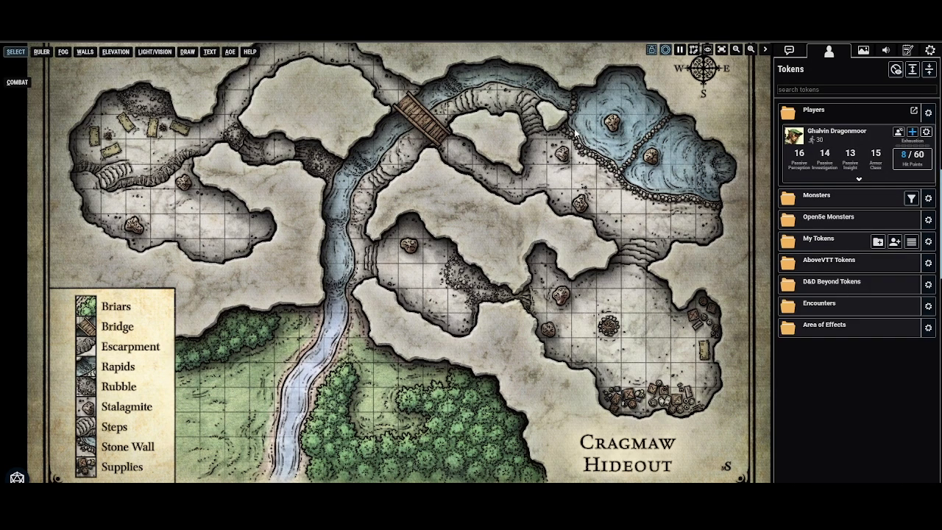
left_click_drag(361, 160, 354, 168)
left_click_drag(230, 125, 639, 262)
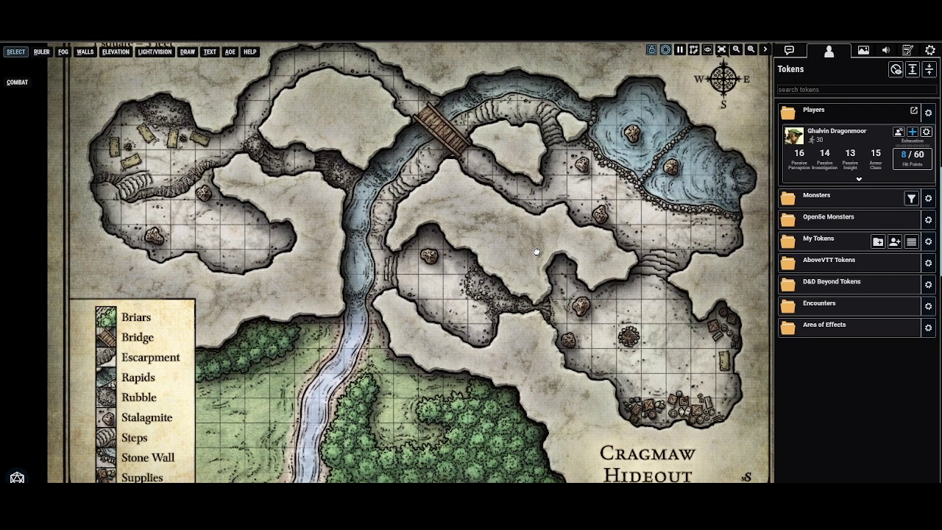
scroll(456, 392, "up", 2)
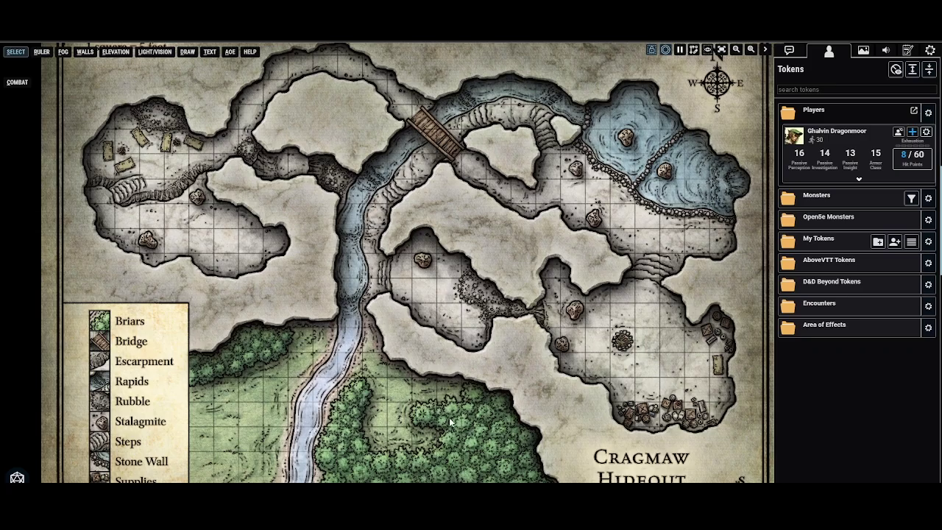
left_click(842, 118)
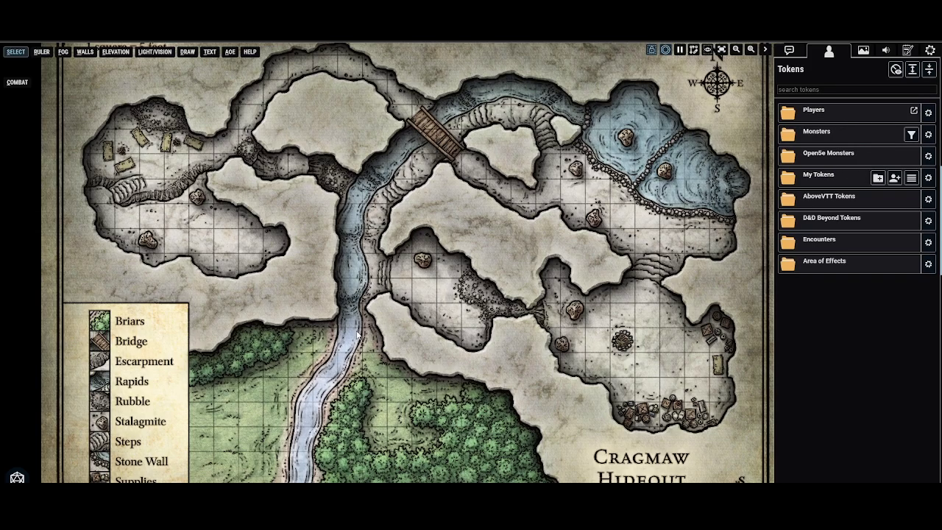
Expand the Numbers folder inside AboveVTT Tokens, leaving the Letters and Overlays subfolders collapsed.
left_click(839, 206)
left_click(841, 207)
left_click(840, 207)
left_click(843, 224)
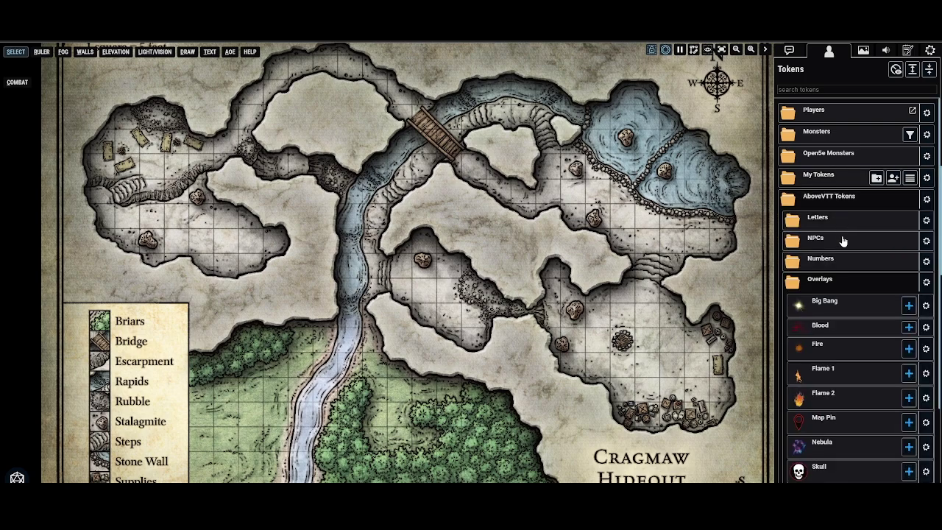
left_click(852, 278)
left_click(861, 266)
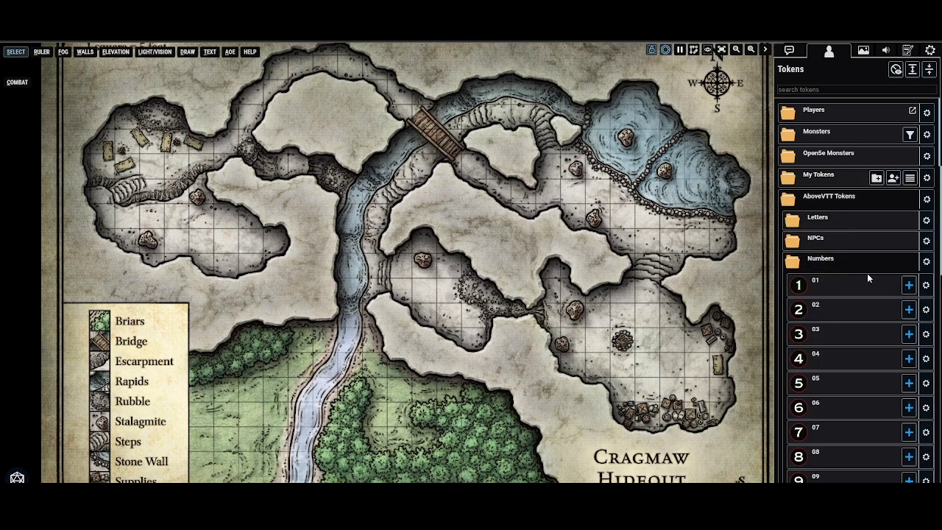
Place the number tokens 01 through 08 on the Cragmaw Hideout map.
left_click(909, 285)
left_click(908, 309)
left_click(908, 334)
left_click(909, 358)
left_click(908, 407)
left_click(909, 432)
left_click(910, 456)
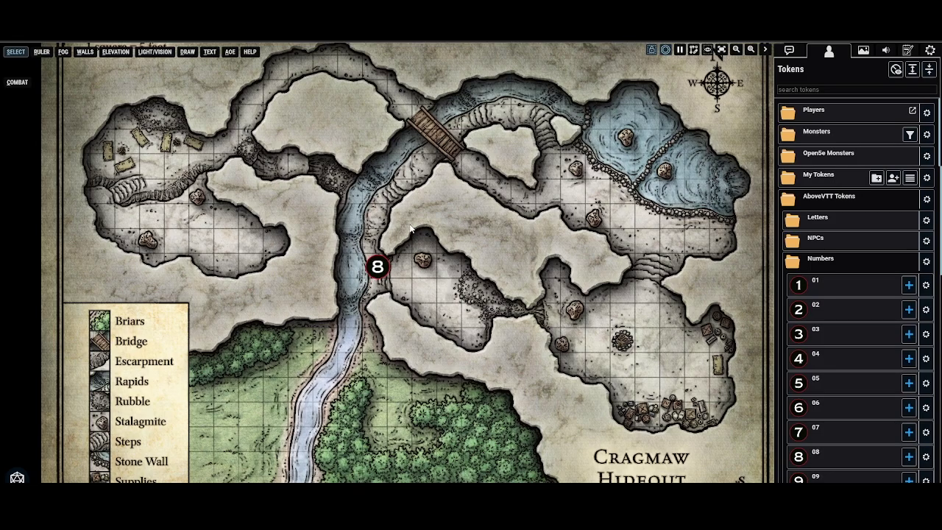
Hide all the number tokens stacked on the map, and bring up the Place Hidden Token option for token 01.
left_click_drag(429, 241, 277, 339)
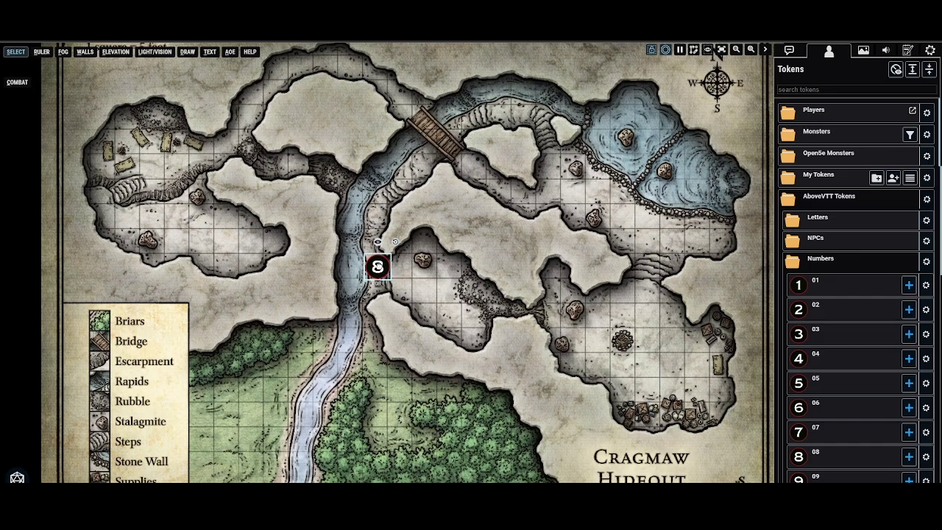
right_click(377, 266)
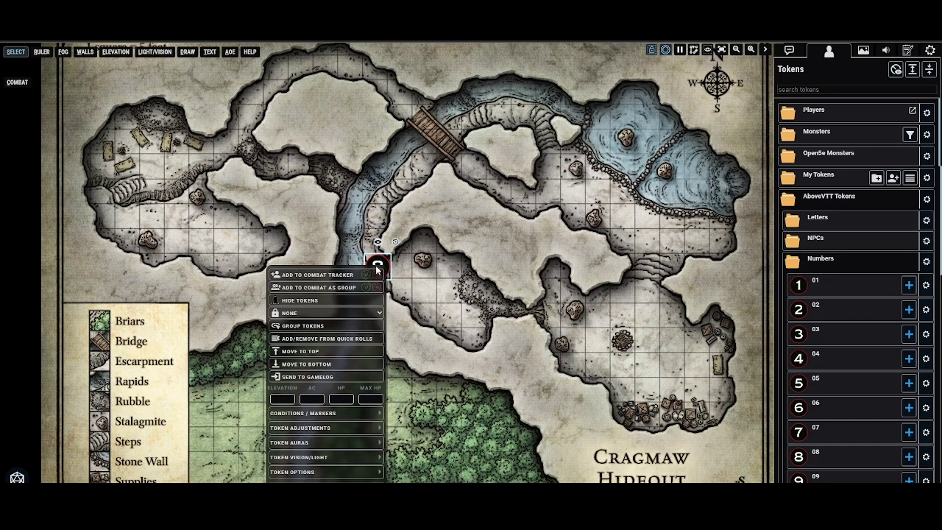
left_click(337, 189)
right_click(909, 287)
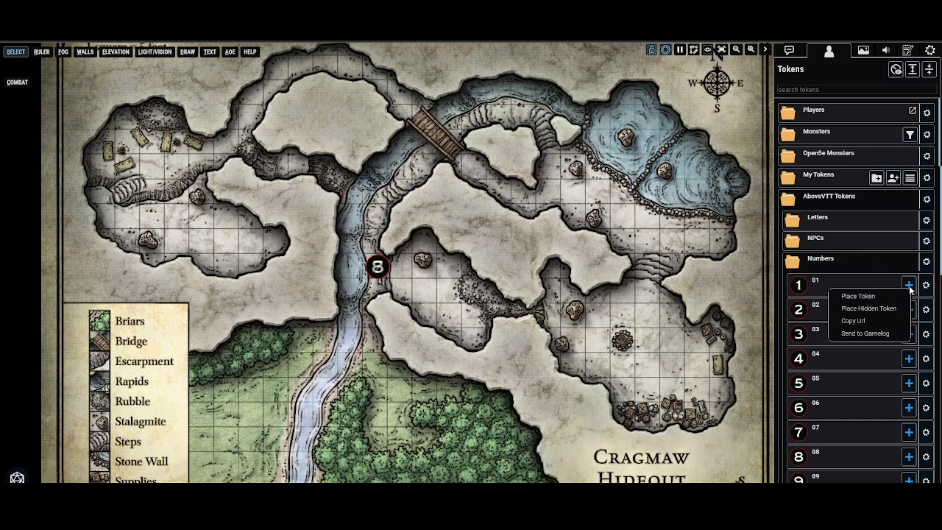
left_click(889, 312)
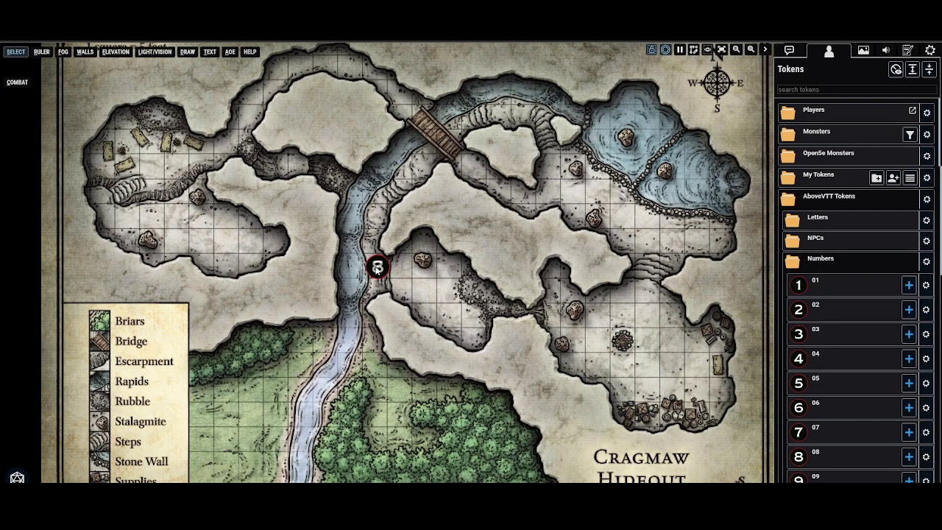
Move the hidden number tokens 1 through 8 to their matching areas, checking the numbered Cragmaw Hideout map in the adventure chapter.
left_click_drag(377, 268, 645, 340)
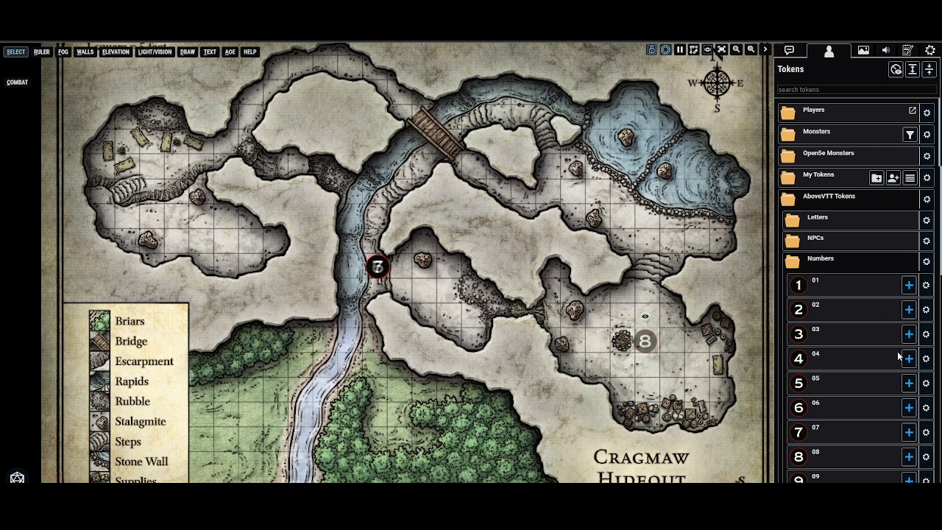
left_click_drag(377, 268, 599, 191)
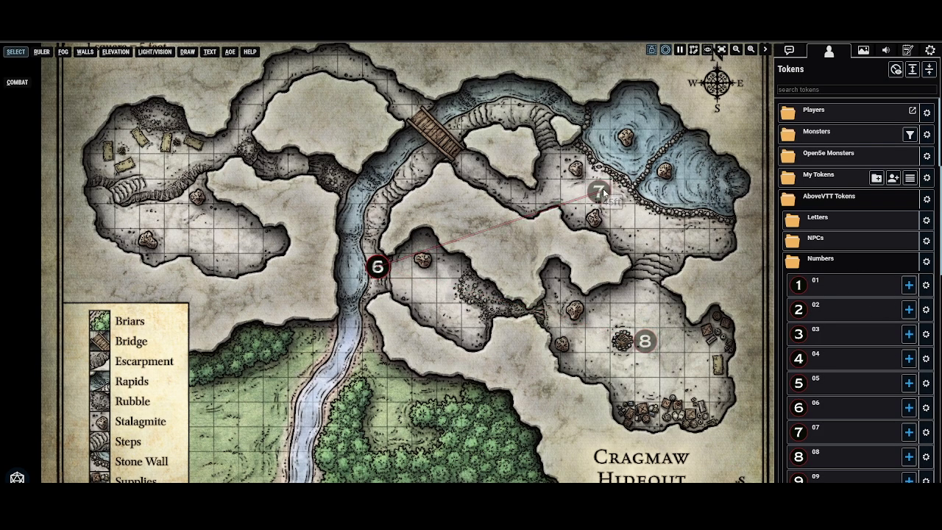
left_click_drag(377, 267, 174, 223)
left_click_drag(377, 267, 398, 389)
left_click_drag(377, 267, 263, 426)
key("ctrl+Tab")
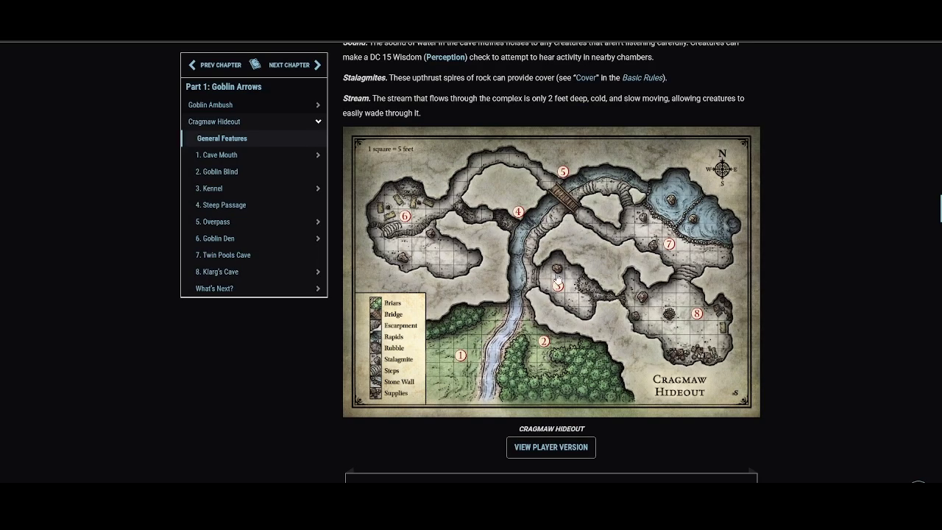
left_click(427, 30)
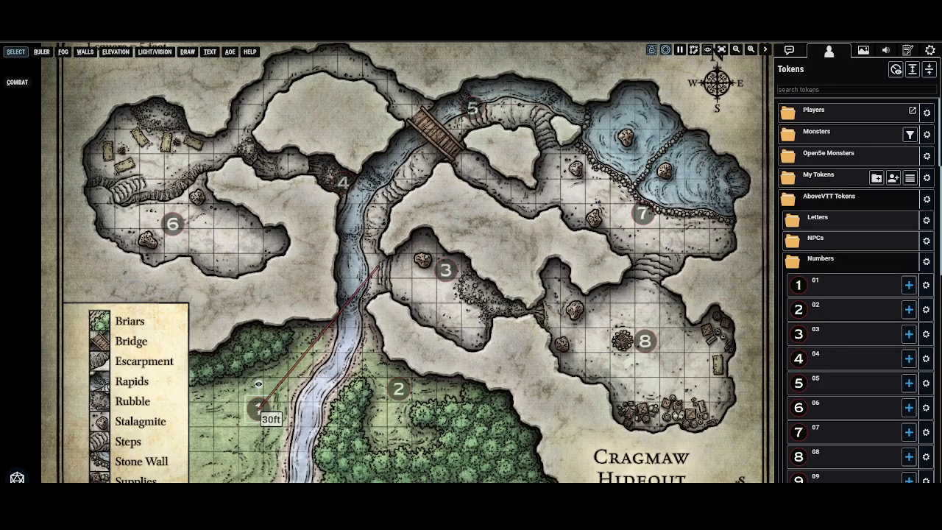
left_click(362, 320)
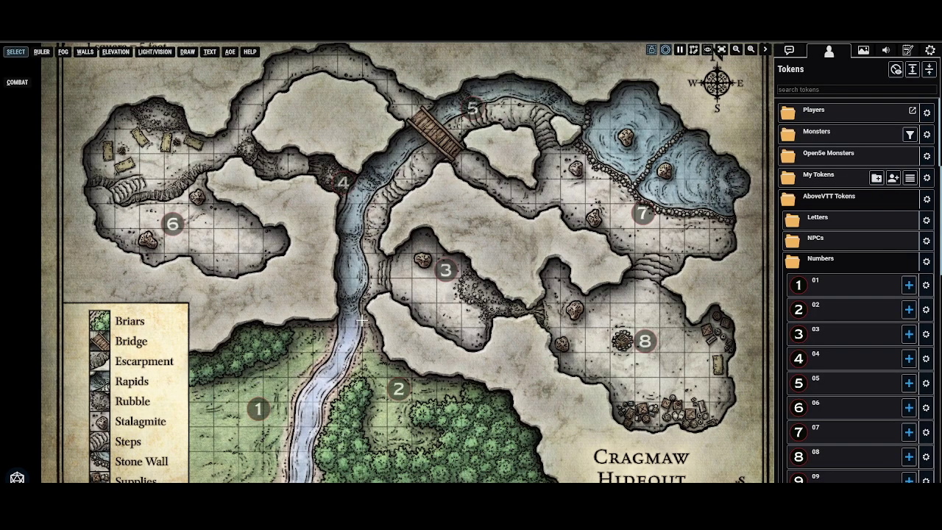
Place a hidden Exclamation Mark token from the Letters folder and move it onto the map legend beside Briars and Bridge.
scroll(362, 308, "up", 2)
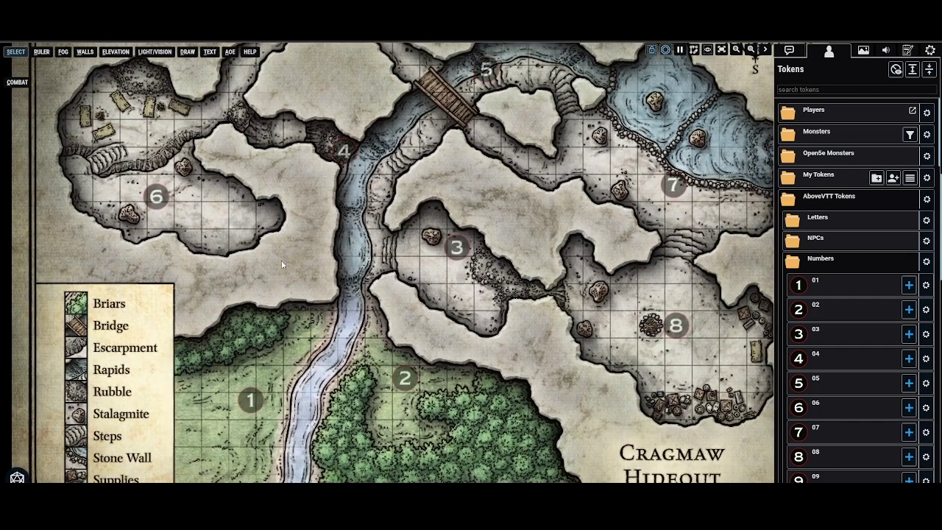
left_click(830, 263)
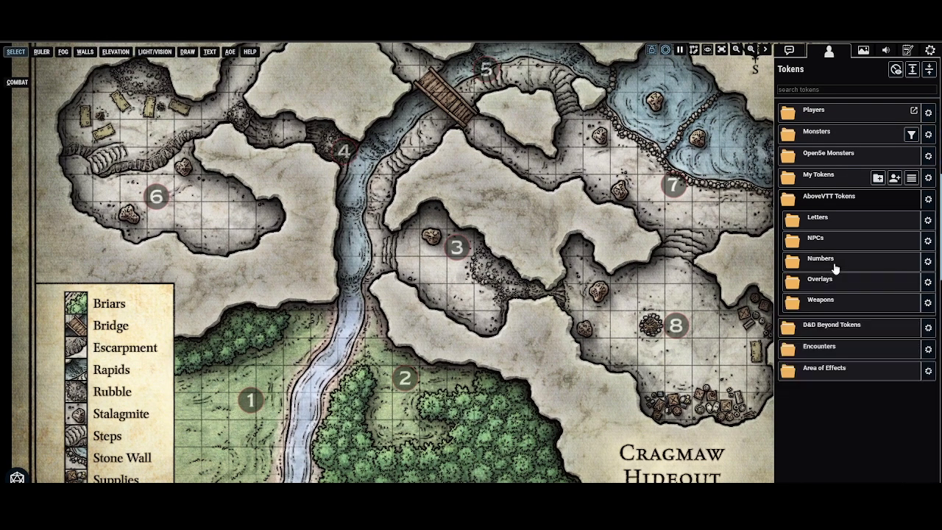
left_click(860, 226)
left_click(907, 245)
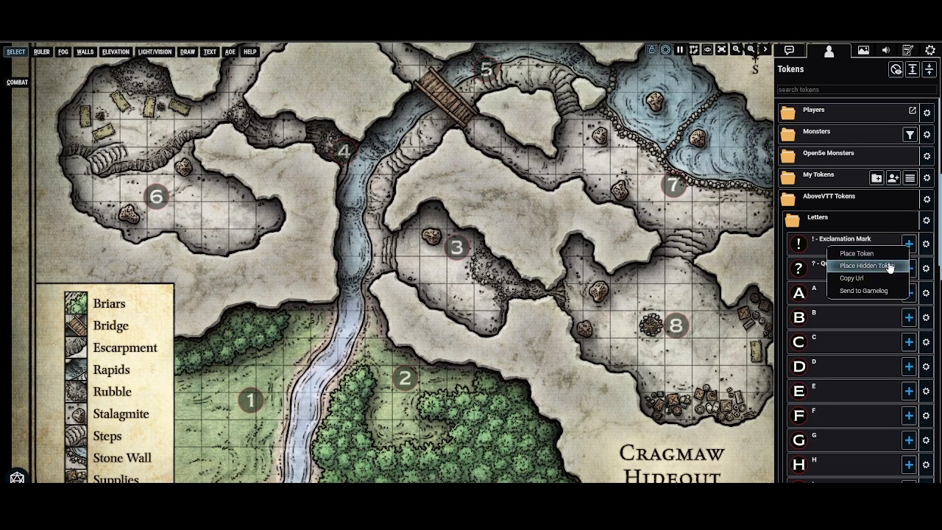
left_click(888, 266)
left_click_drag(378, 269, 158, 318)
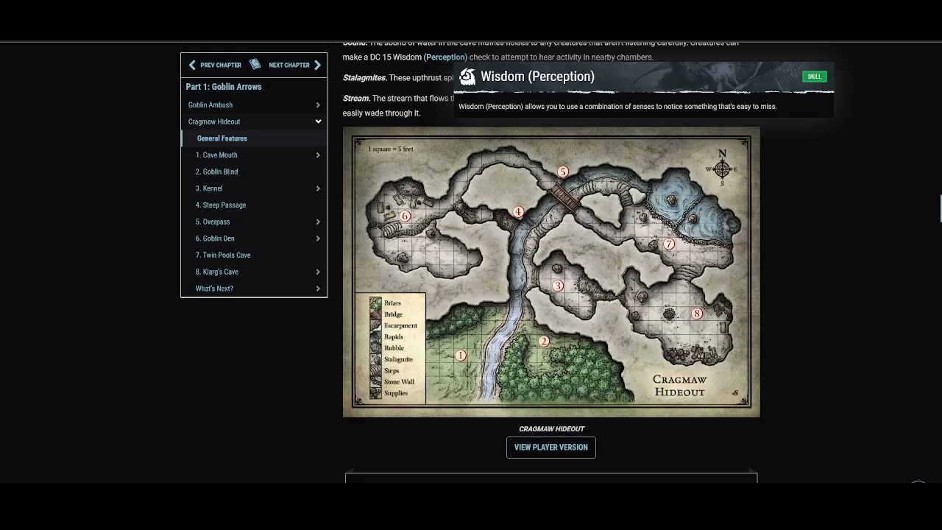
Copy the General Features text from the adventure chapter and put it in a new note on the exclamation mark token.
scroll(344, 140, "up", 4)
left_click_drag(344, 140, 524, 362)
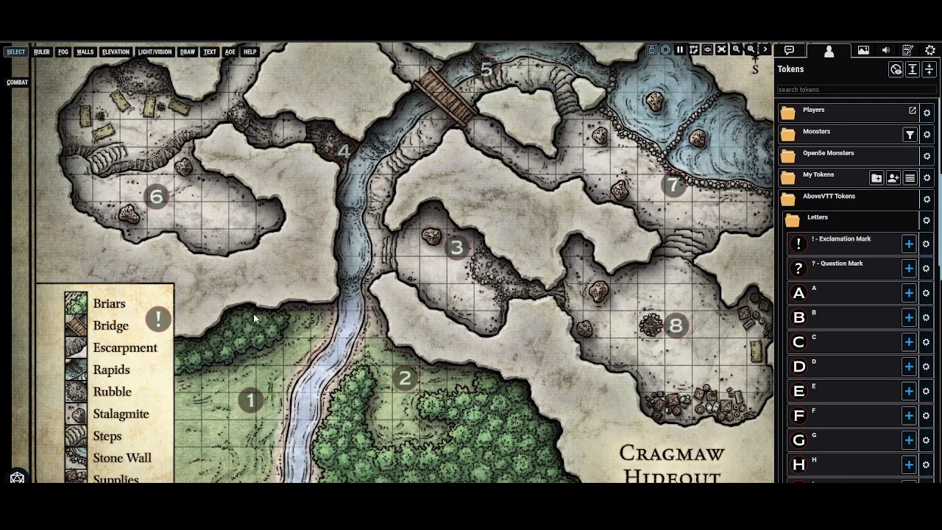
right_click(145, 317)
left_click(168, 322)
right_click(168, 321)
mouse_move(144, 442)
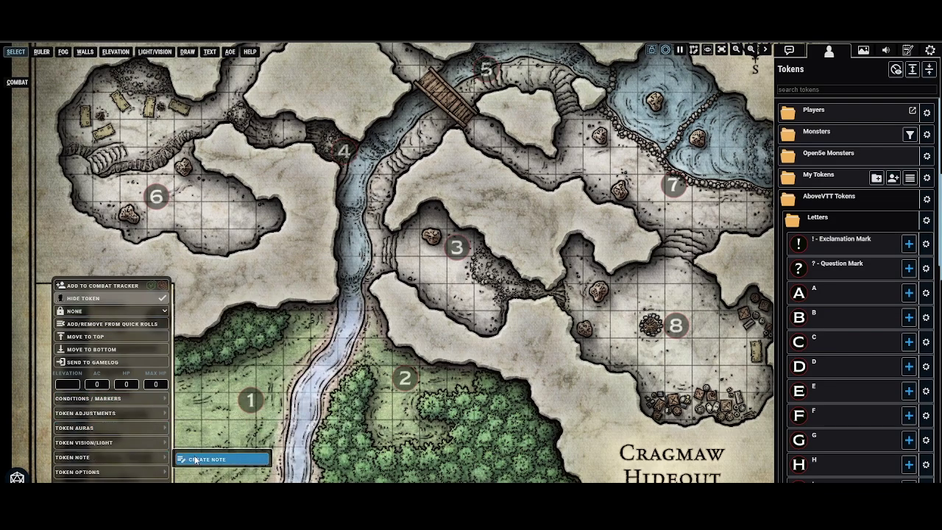
left_click(195, 460)
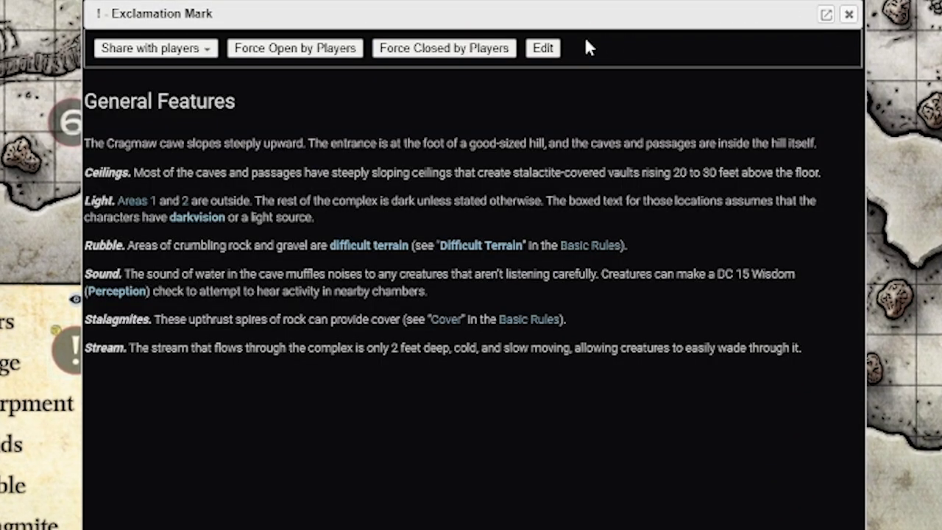
Edit the note, adding line breaks after "listening carefully." and "unless stated otherwise.", and close it.
left_click(543, 49)
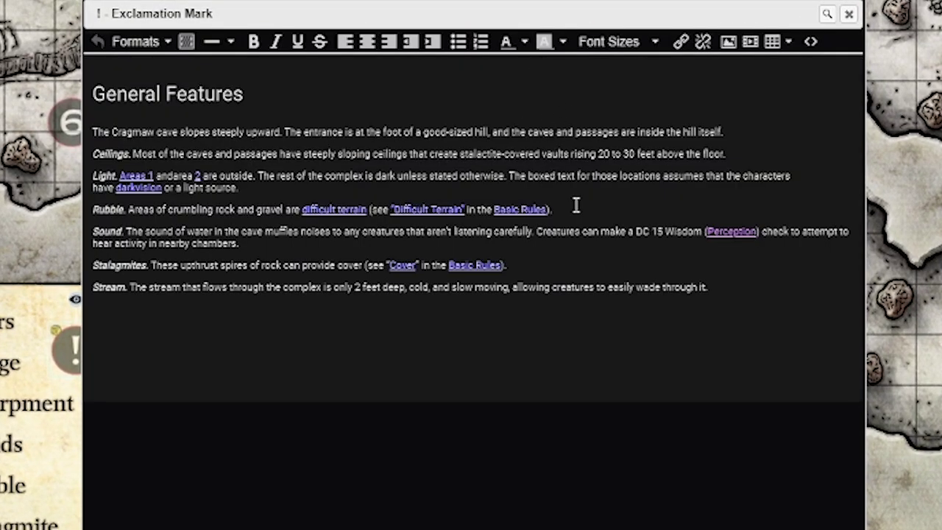
left_click(537, 230)
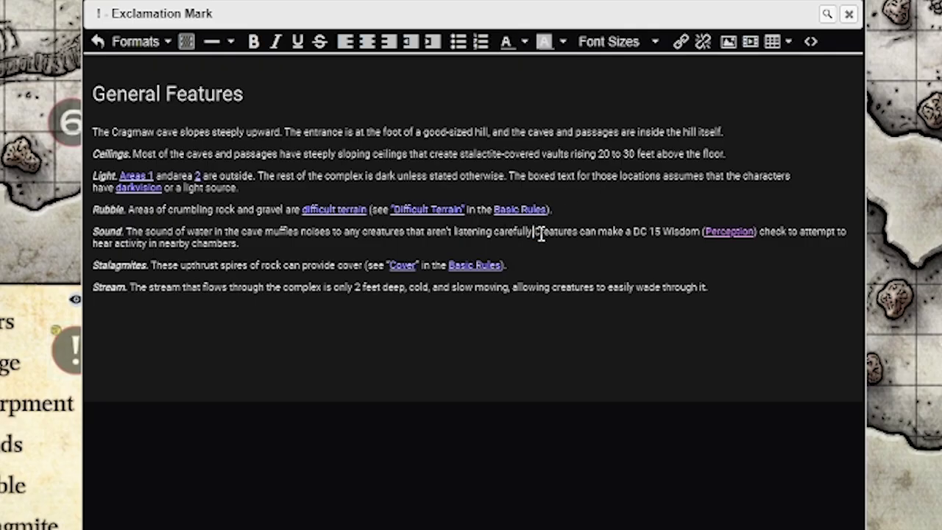
key("shift+Return")
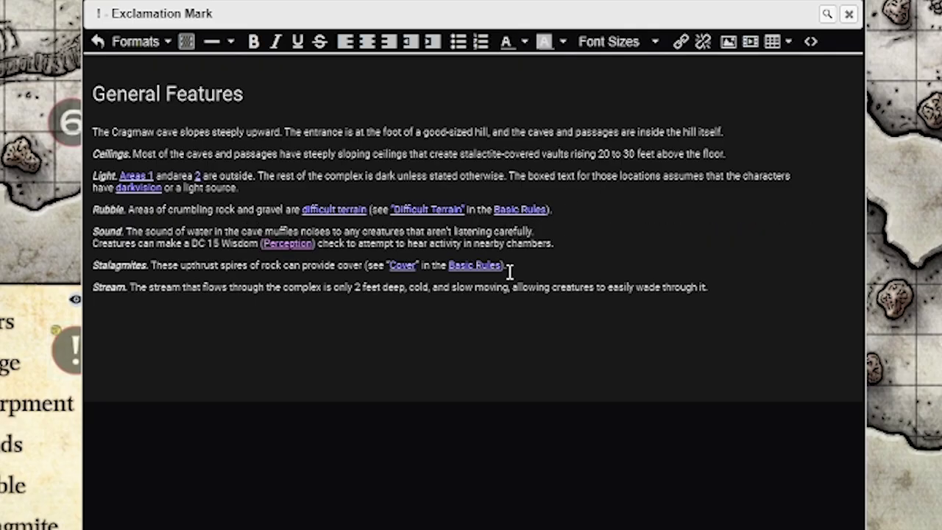
left_click(513, 176)
key("shift+Return")
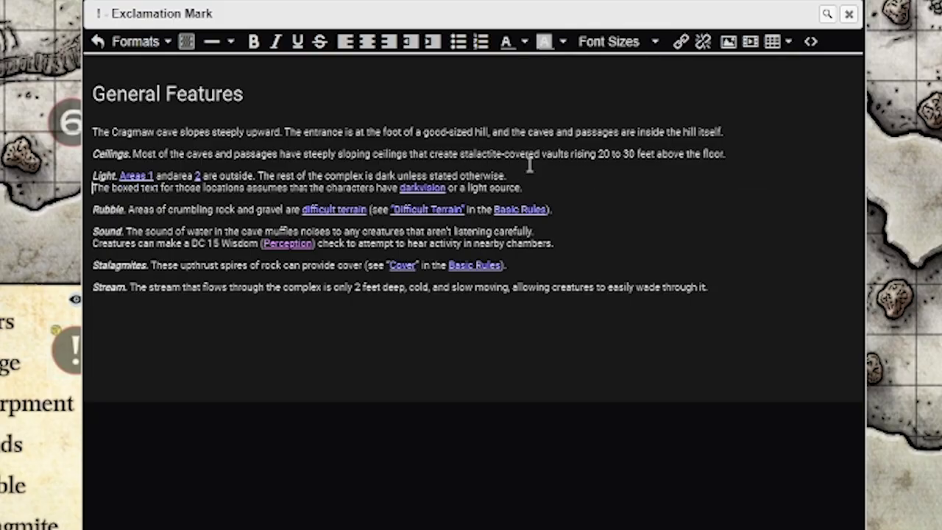
left_click(849, 13)
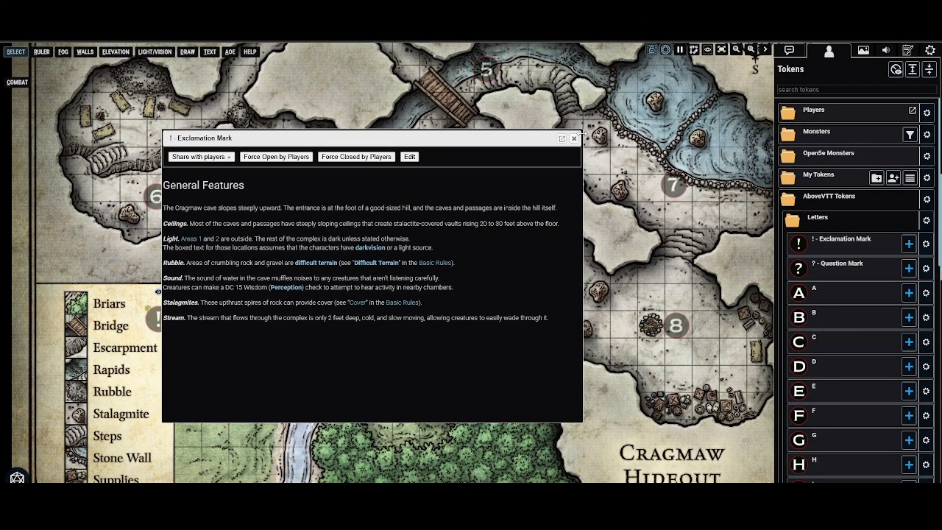
left_click(574, 137)
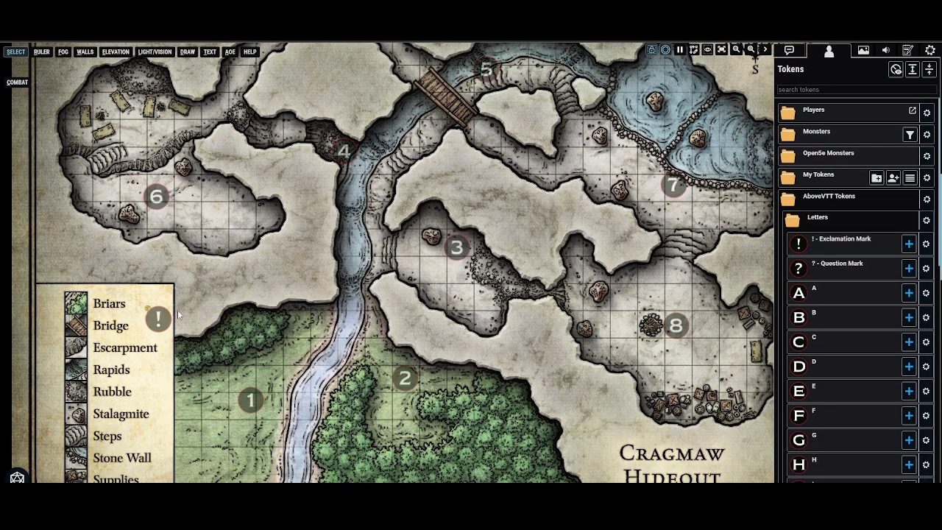
Preview the exclamation mark token's note on the map and read through its text.
mouse_move(147, 305)
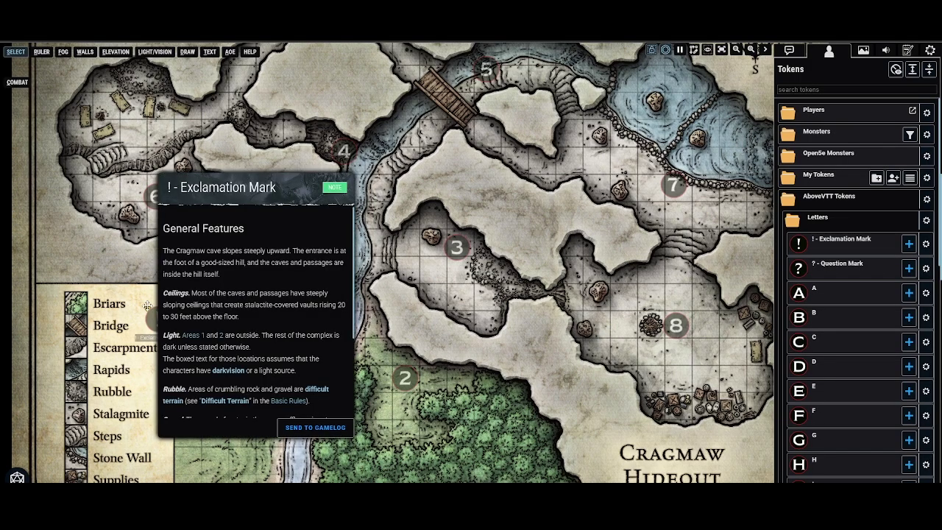
scroll(217, 303, "down", 3)
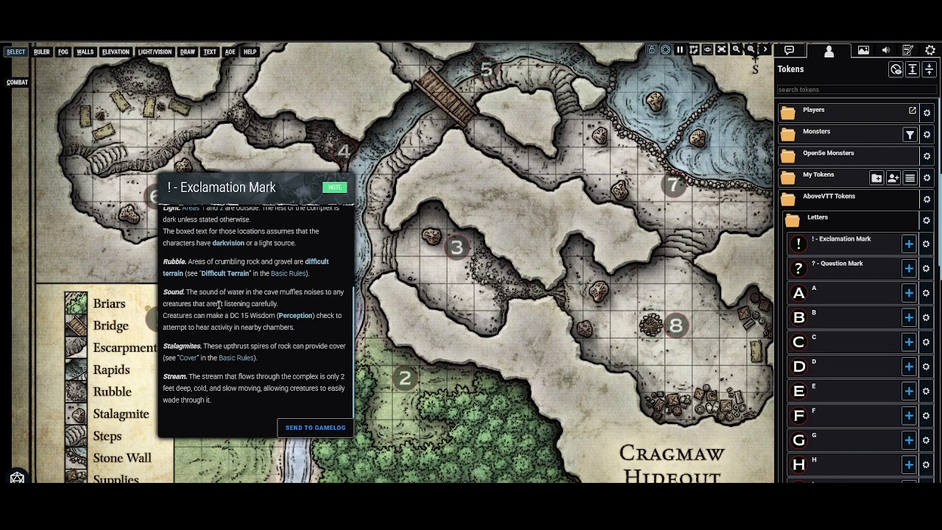
scroll(361, 251, "up", 2)
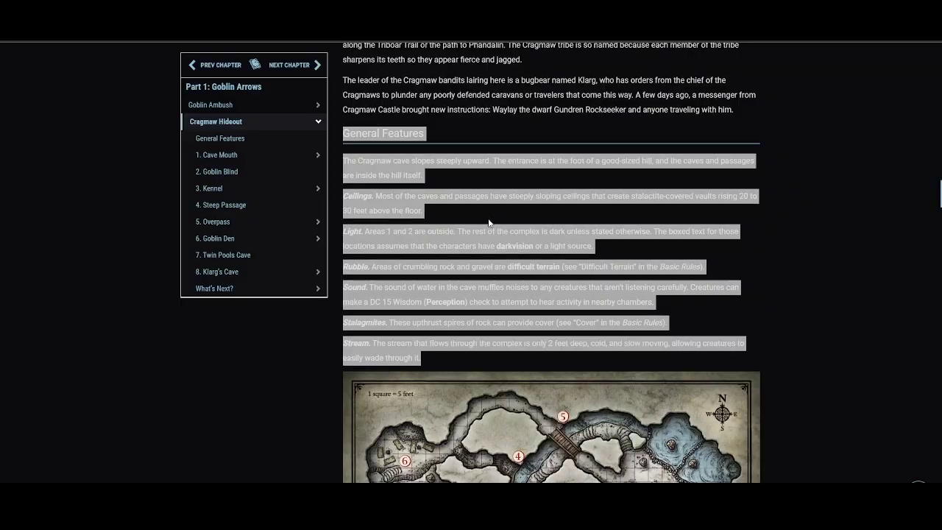
Copy the 1. Cave Mouth section, including Developments, from the chapter into a new note on the 1 token and preview it.
left_click(488, 223)
scroll(441, 220, "down", 15)
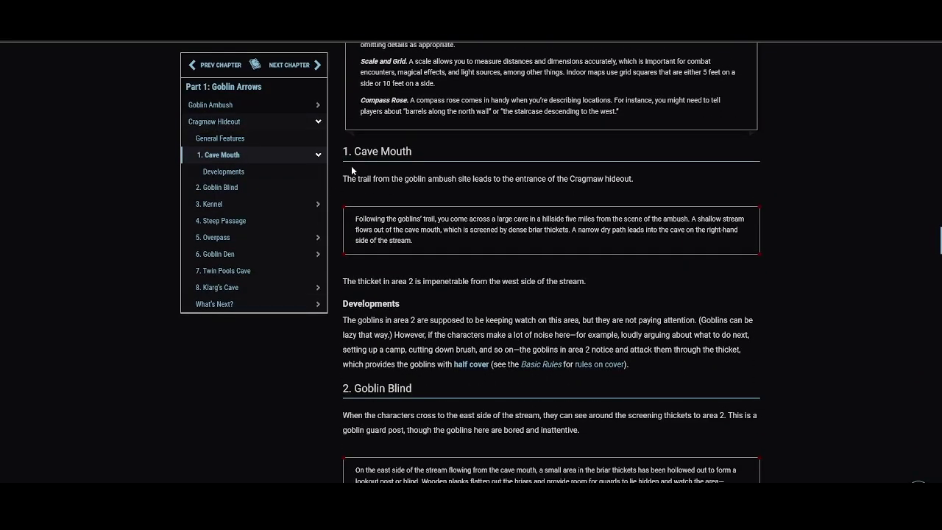
left_click_drag(342, 152, 677, 363)
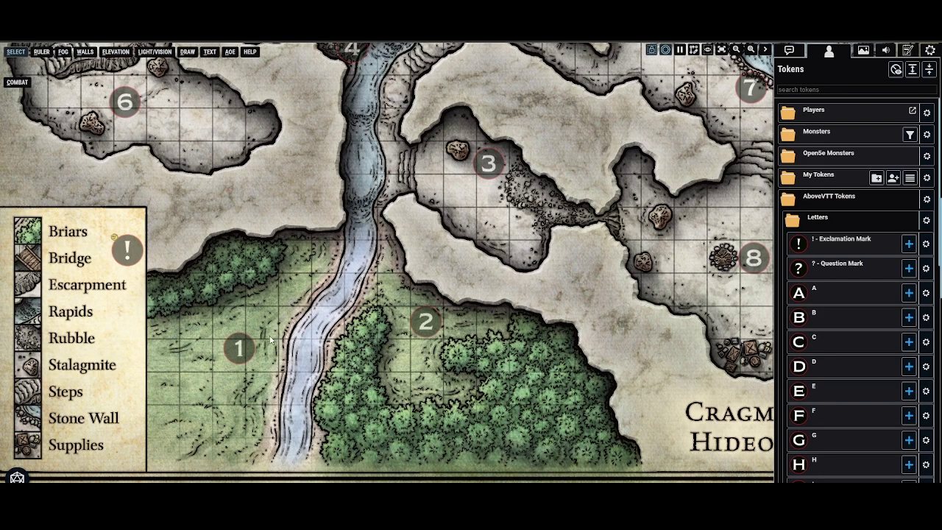
mouse_move(239, 349)
left_mouse_down()
mouse_move(225, 368)
mouse_move(232, 351)
left_mouse_up()
right_click(232, 351)
mouse_move(199, 457)
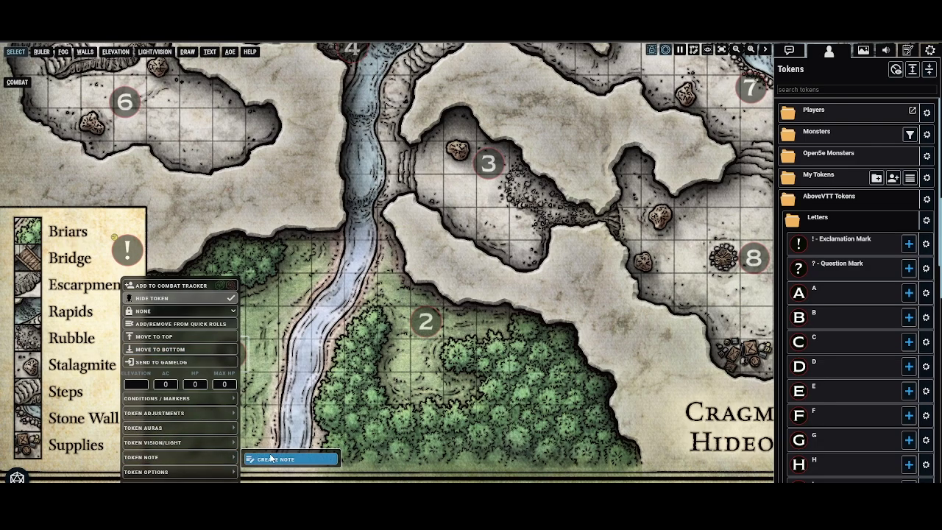
left_click(271, 458)
key("ctrl+v")
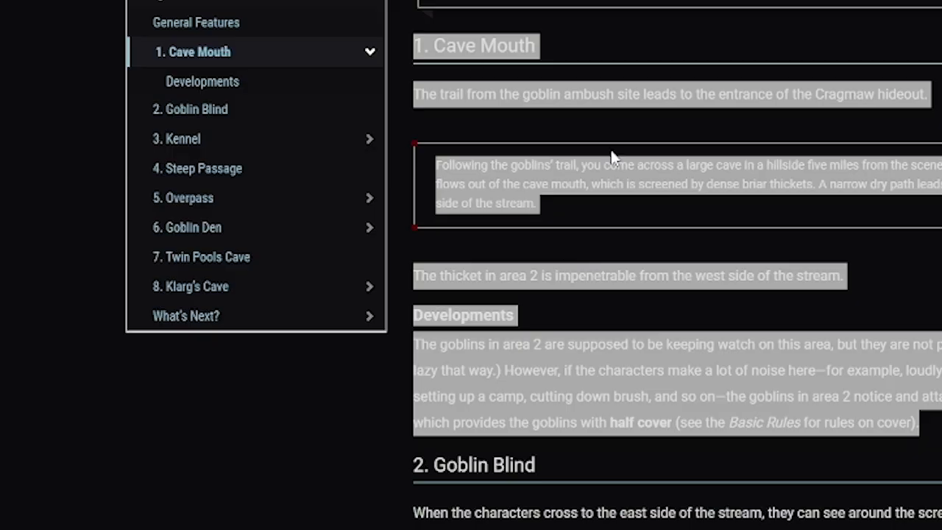
left_click(632, 132)
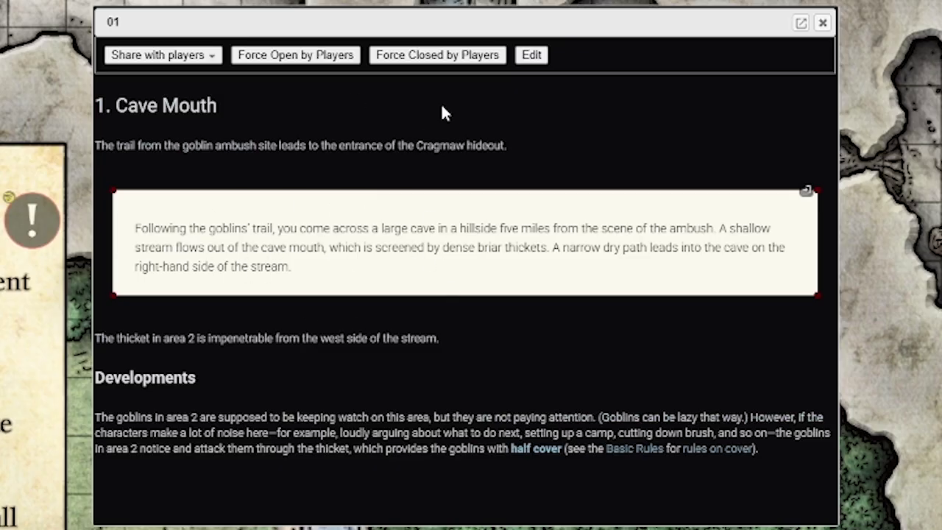
Format the note's sentence "The thicket in area 2 is impenetrable from the west side of the stream." as a bordered text block and preview it.
left_click(535, 57)
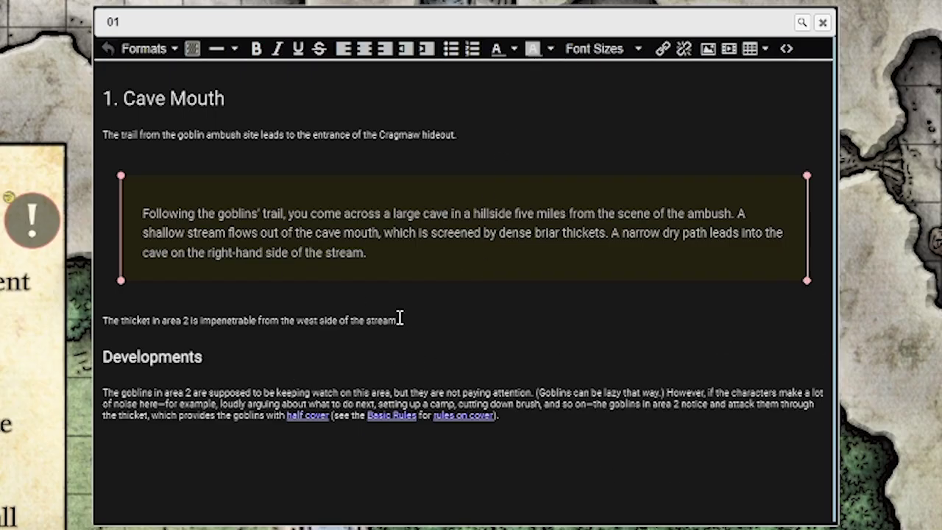
left_click_drag(430, 322, 106, 315)
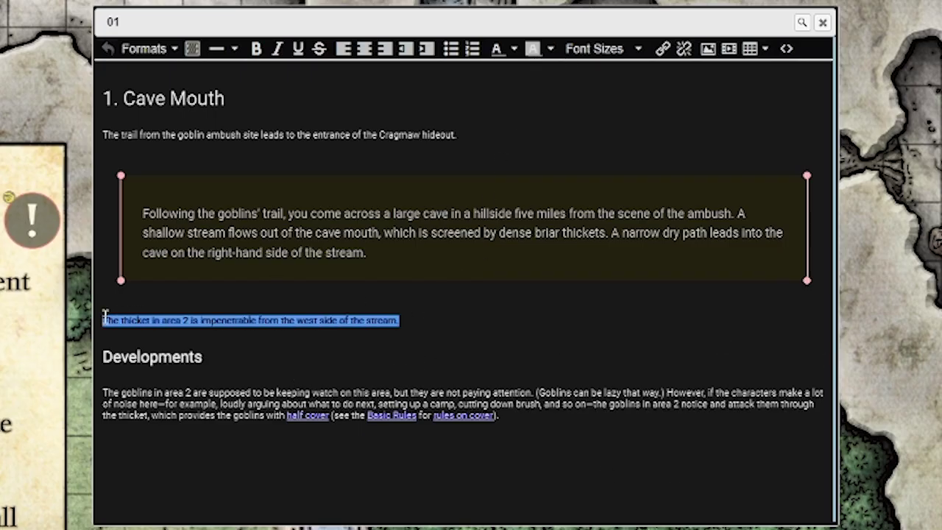
left_click(147, 49)
mouse_move(191, 101)
left_click(353, 103)
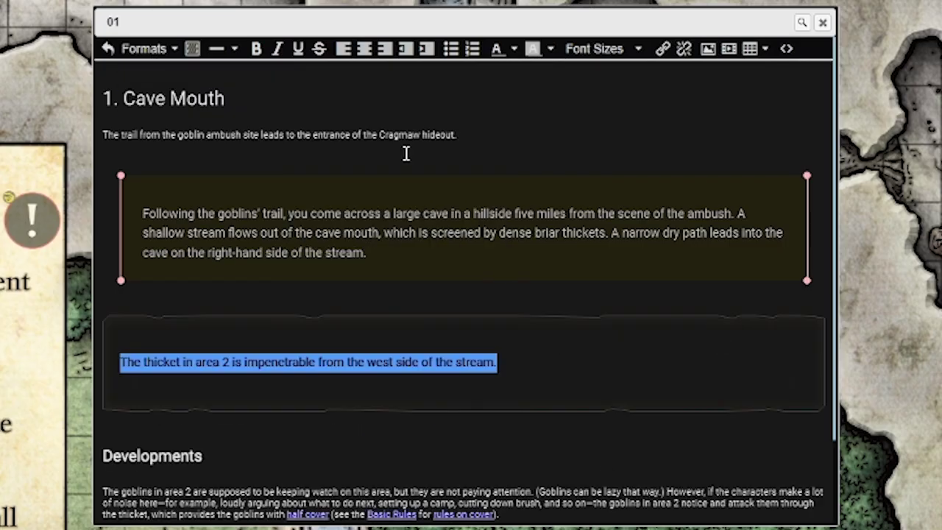
left_click(365, 371)
left_click(801, 22)
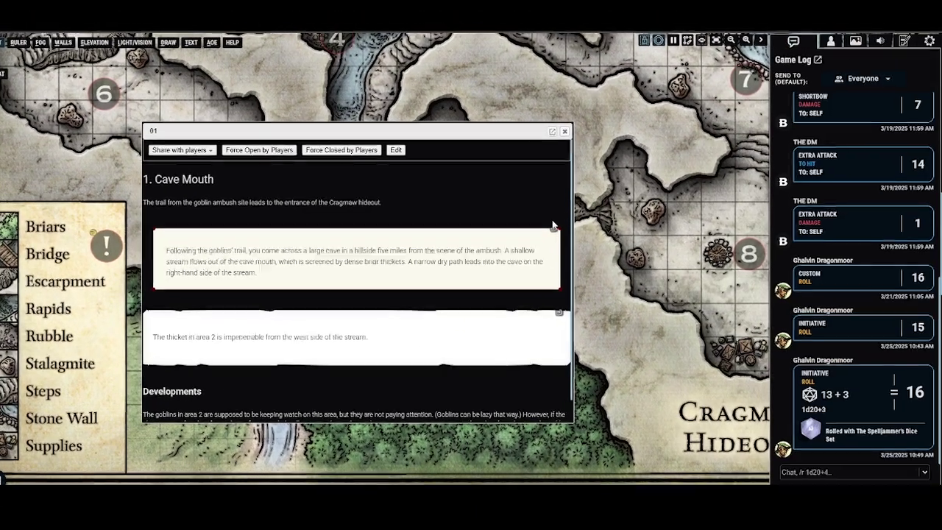
Send the Cave Mouth read-aloud box and the Half Cover rule from the note to the game log, and close the note.
left_click(560, 230)
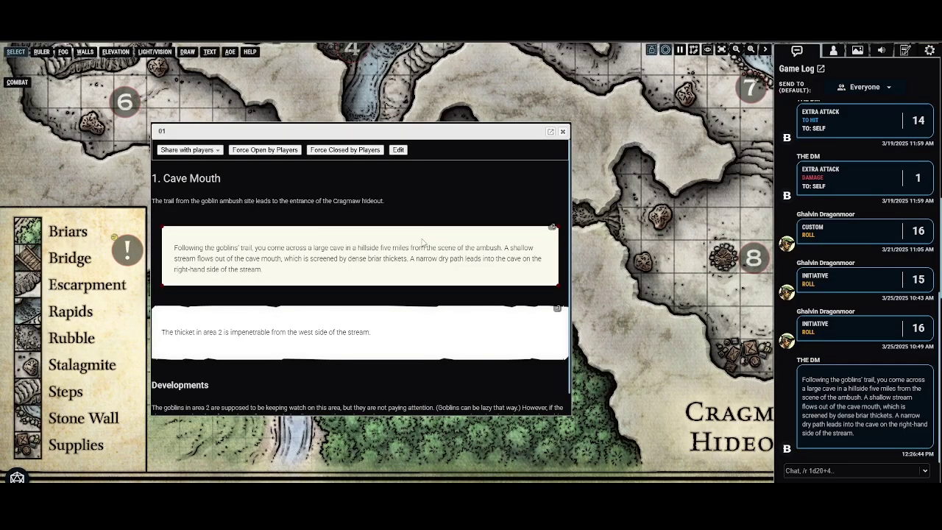
scroll(374, 287, "down", 1)
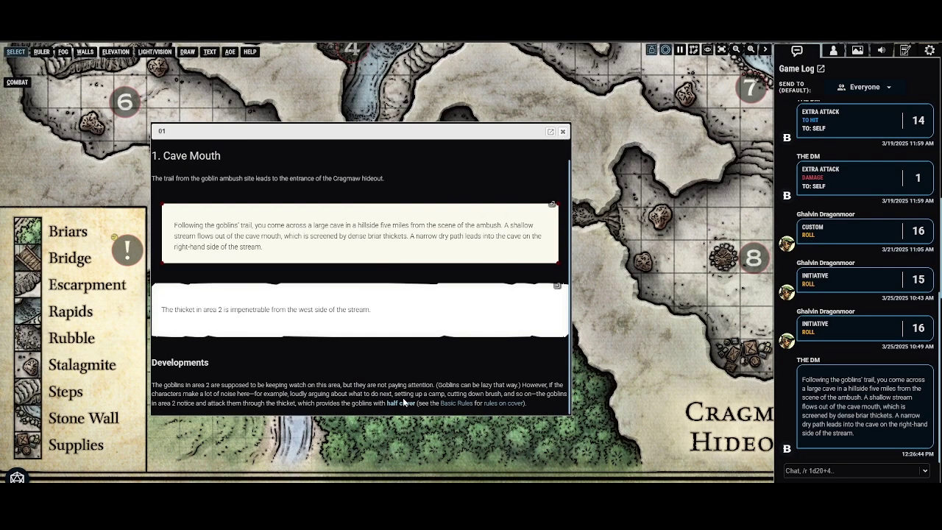
mouse_move(404, 404)
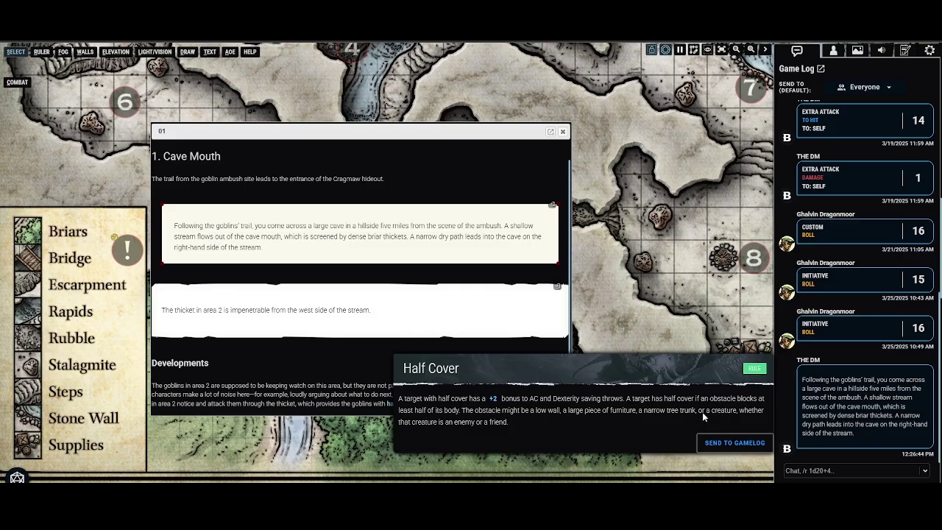
left_click(734, 442)
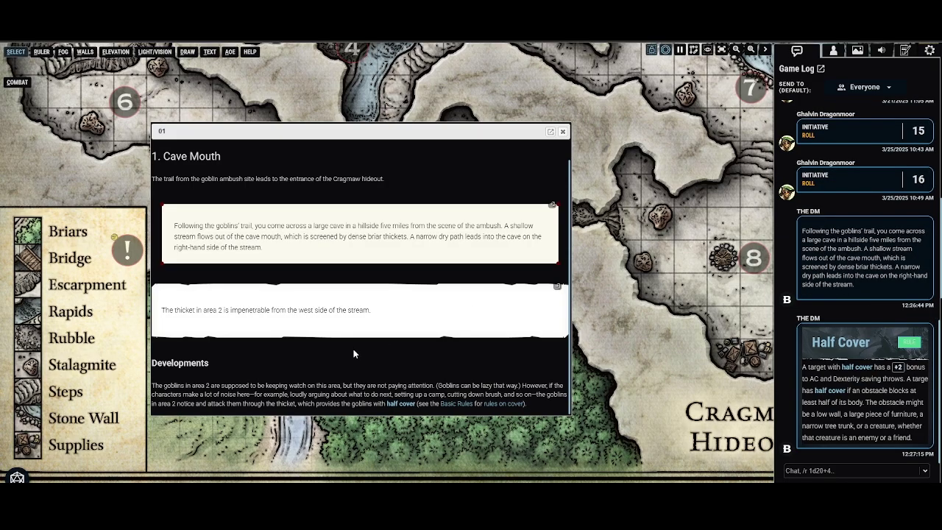
left_click(562, 131)
Copy the 3. Kennel section, including Developments, from the adventure chapter into a new note on the 3 token.
left_click_drag(560, 132, 515, 171)
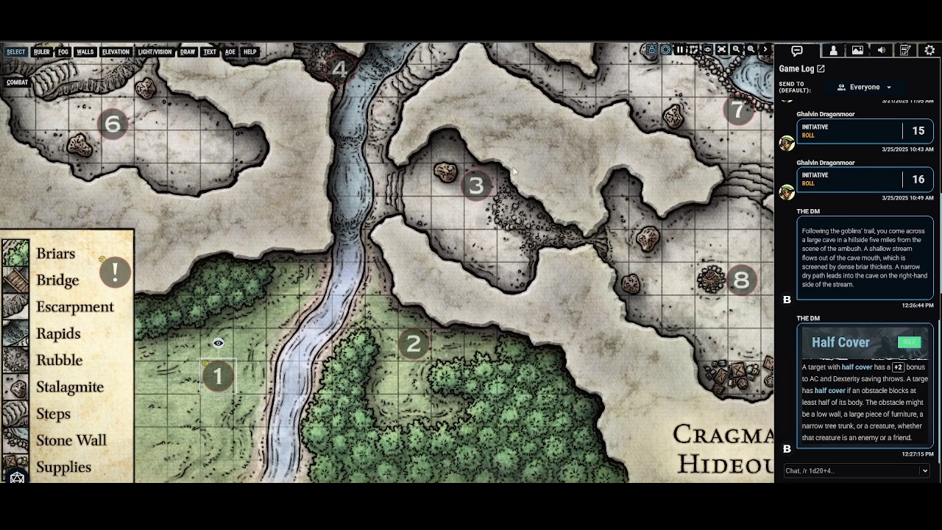
key("alt+Tab")
scroll(468, 288, "down", 5)
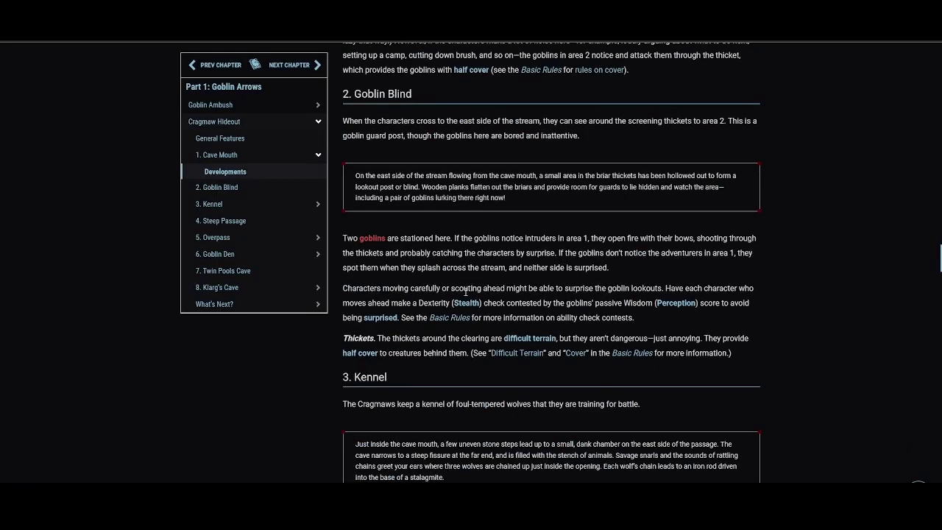
scroll(376, 246, "down", 3)
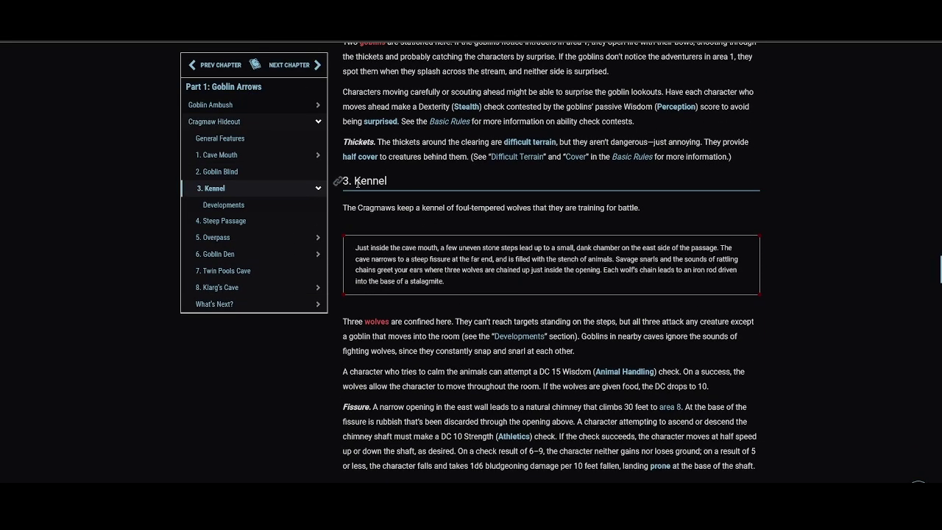
left_click_drag(344, 180, 611, 417)
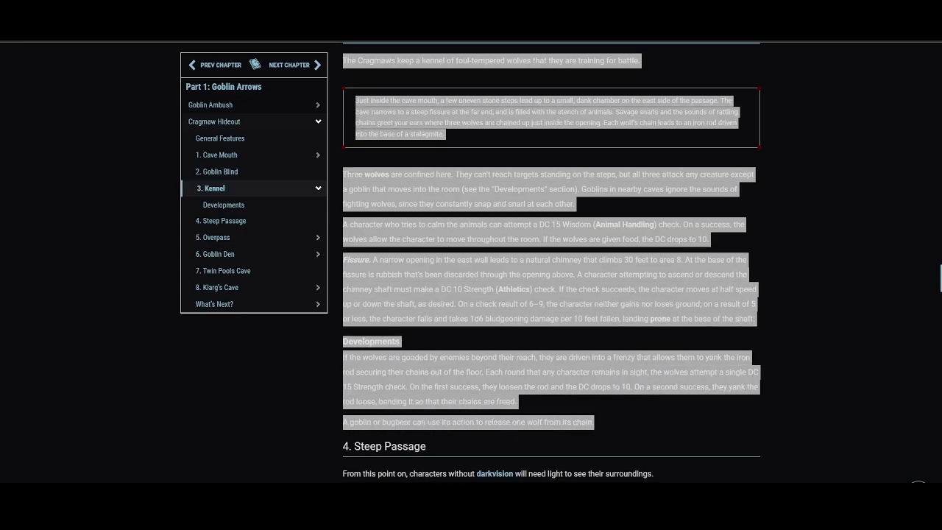
key("alt+Tab")
right_click(218, 376)
mouse_move(421, 356)
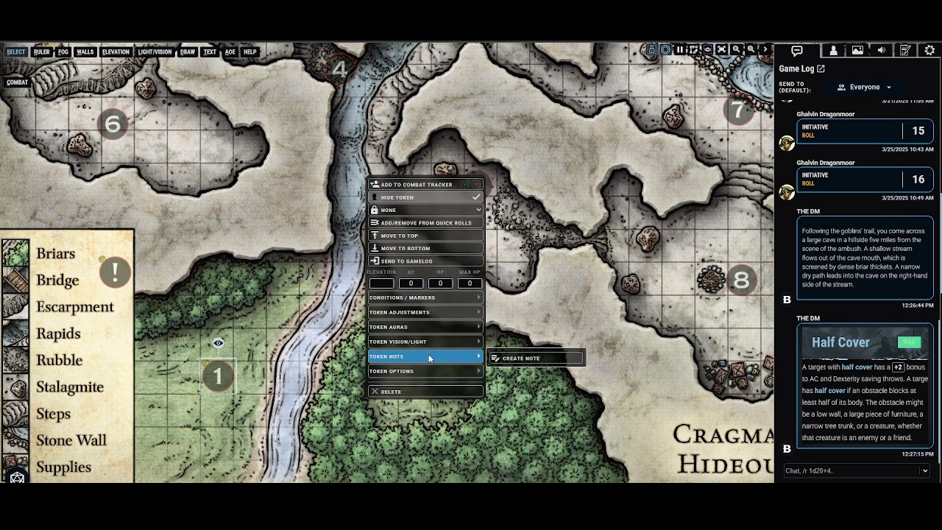
left_click(563, 362)
key("ctrl+v")
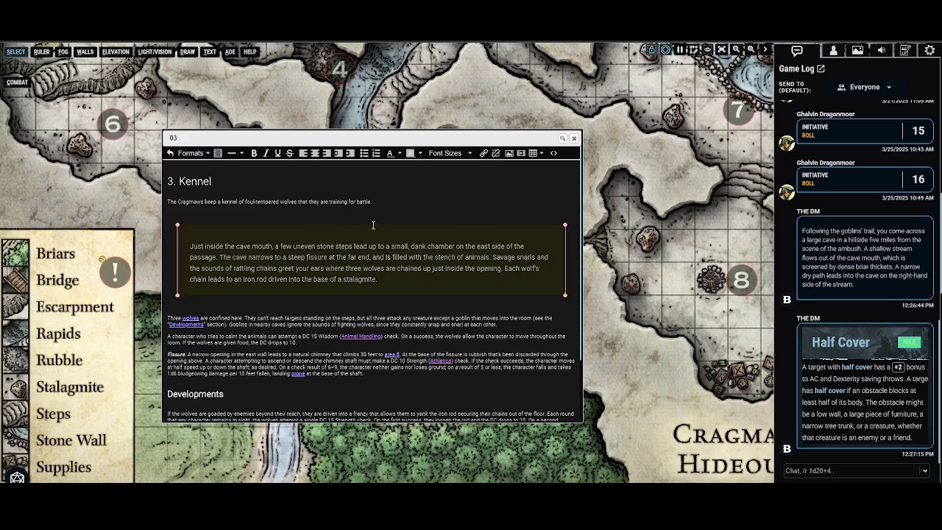
Search the tokens for "wolf", open the MM-2024 Wolf stat block and copy the address of its picture.
scroll(309, 279, "down", 2)
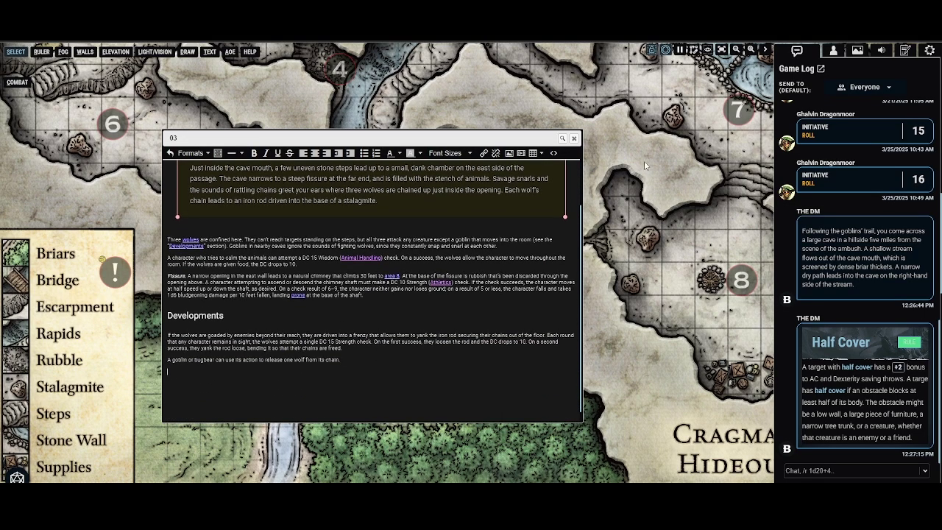
left_click(833, 89)
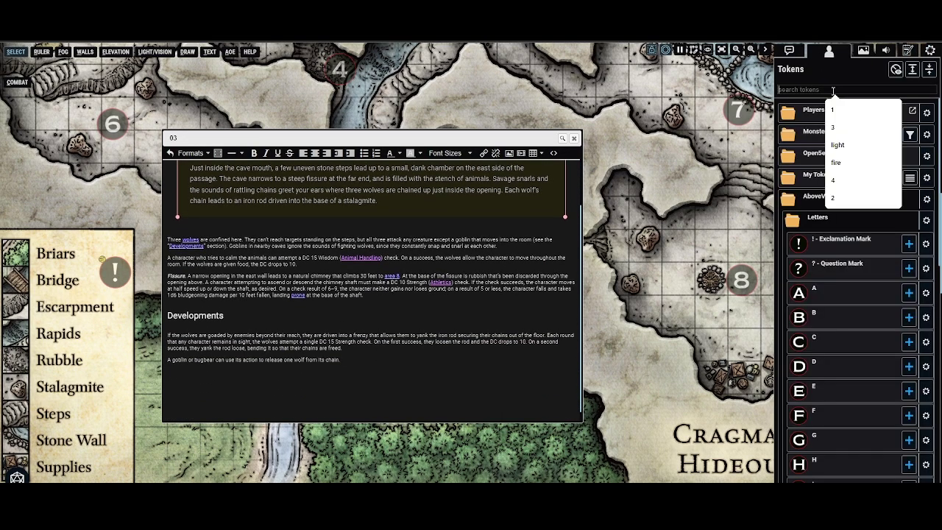
type("wolf")
key("Return")
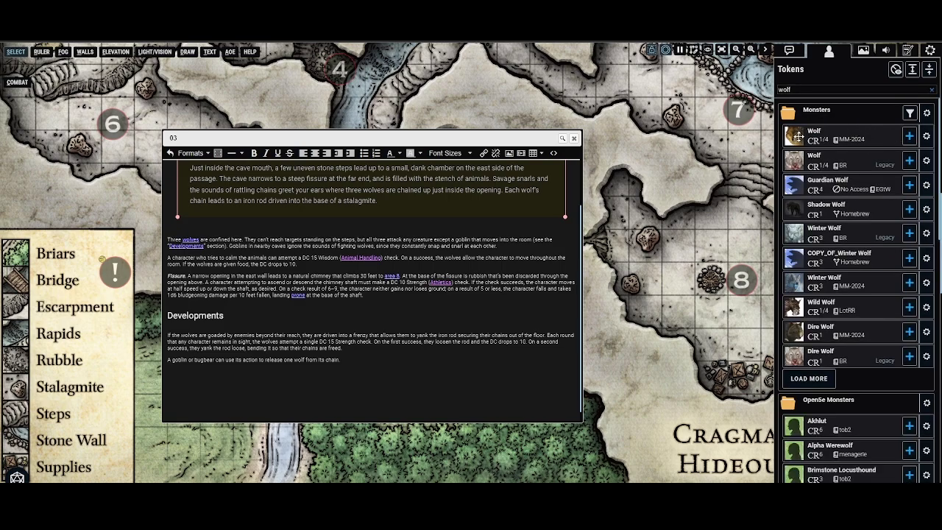
right_click(798, 137)
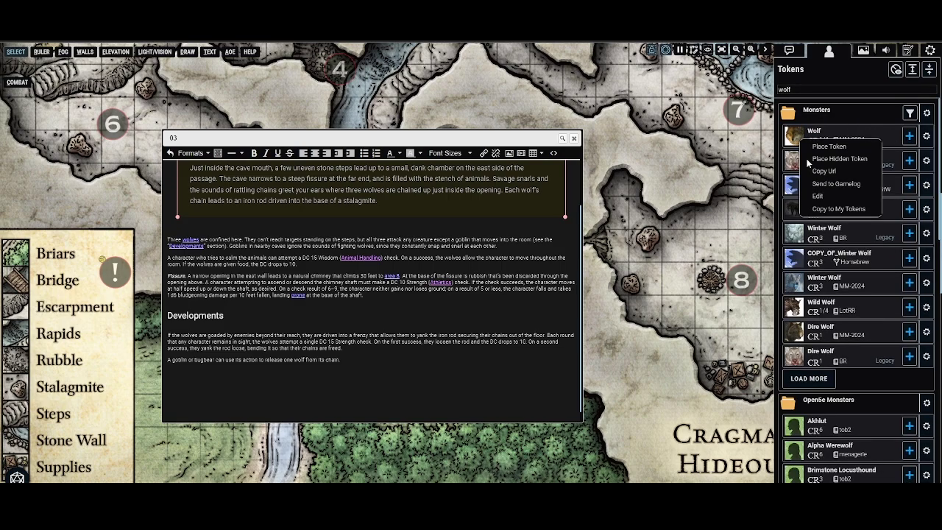
left_click(799, 140)
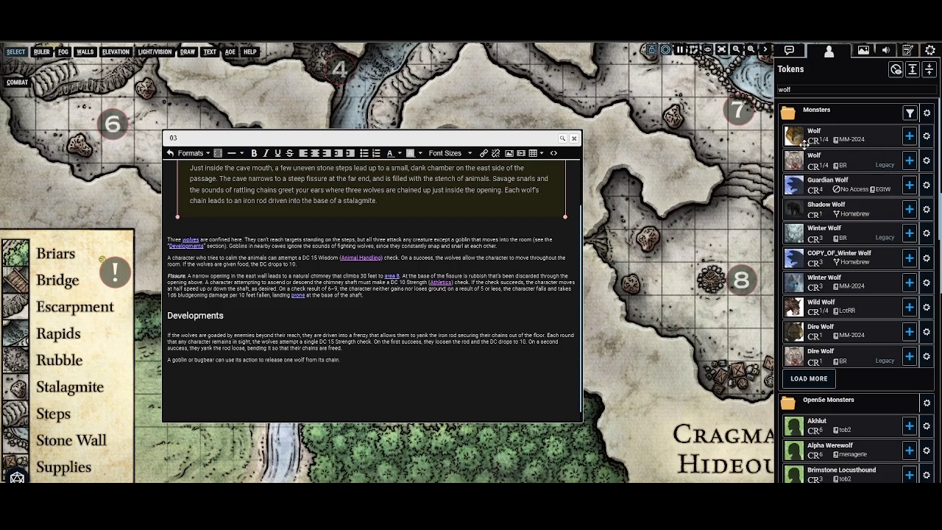
left_click(858, 136)
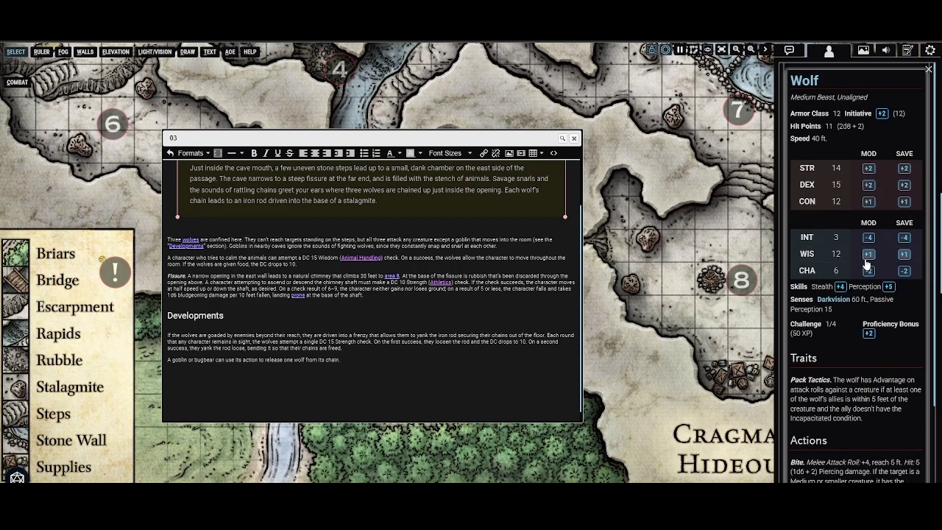
scroll(867, 257, "down", 2)
right_click(863, 401)
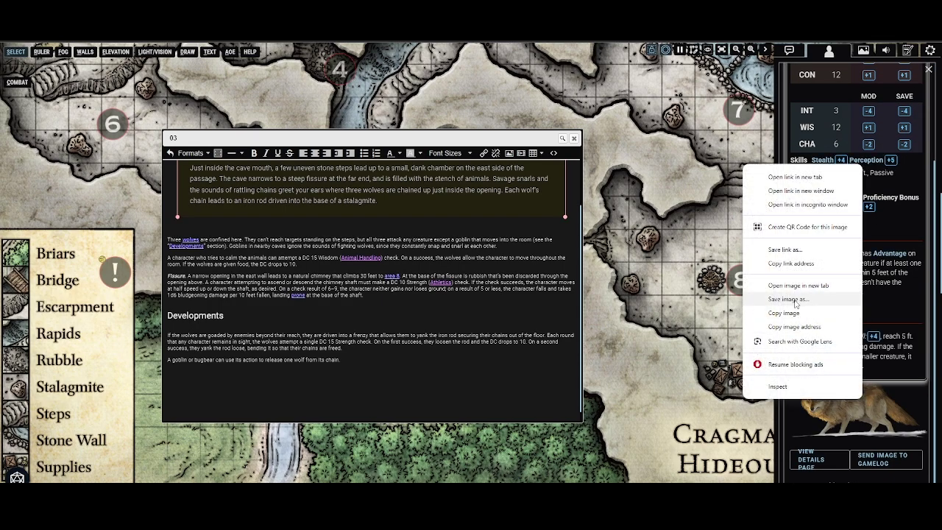
Insert the wolf picture below the last line of the Kennel note, using the copied image address as its source.
left_click(460, 375)
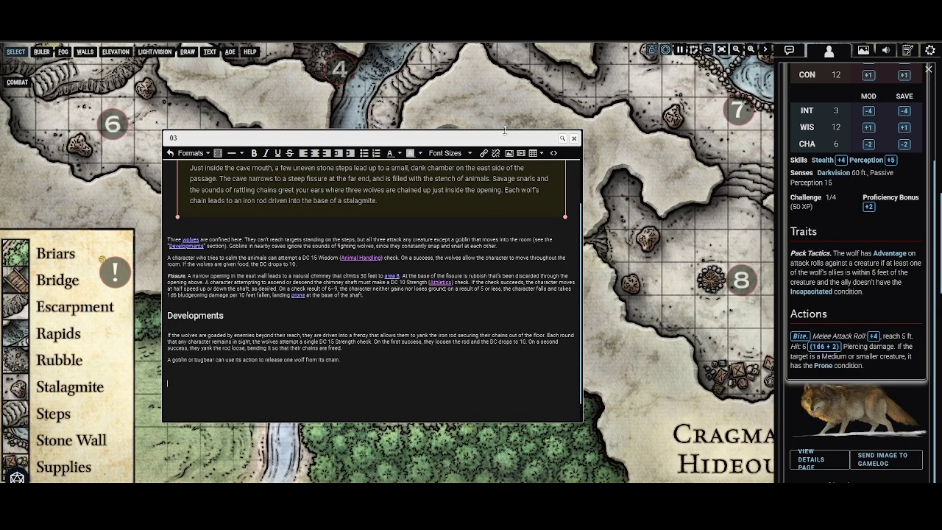
left_click(508, 153)
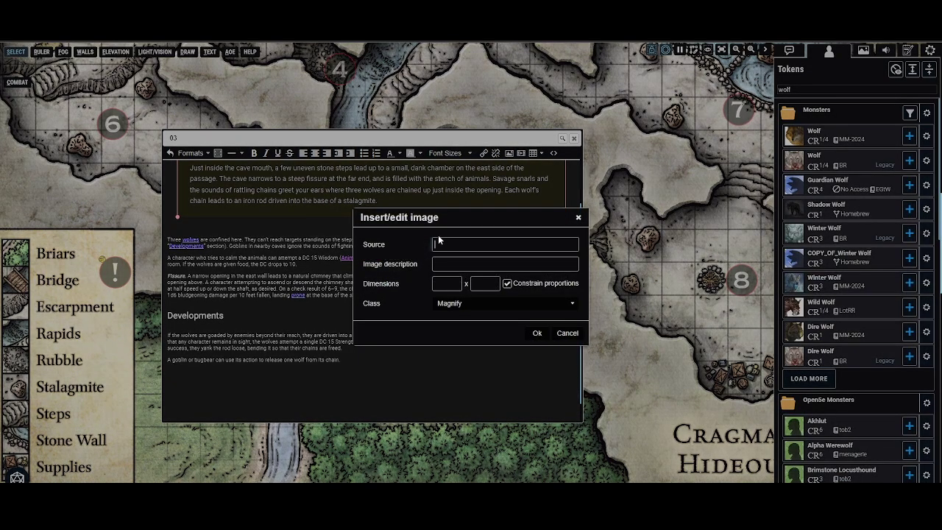
key("ctrl+v")
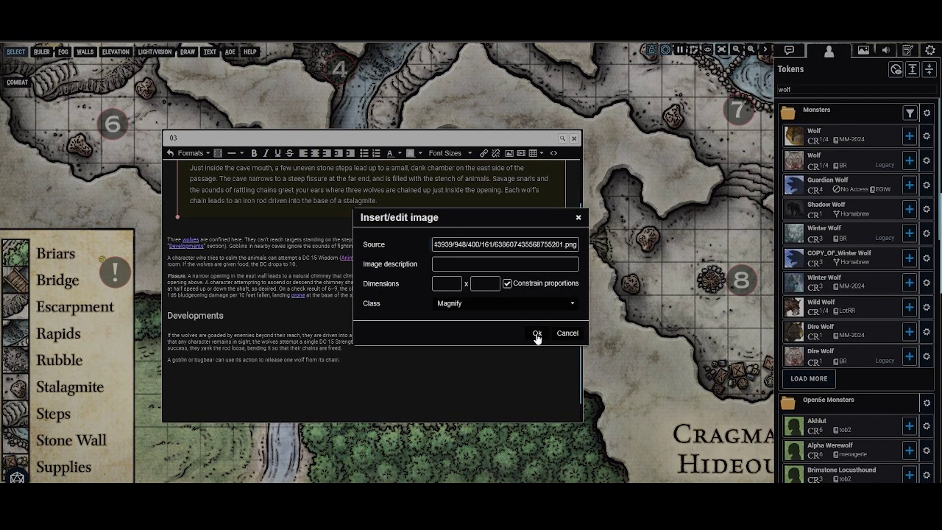
left_click(536, 333)
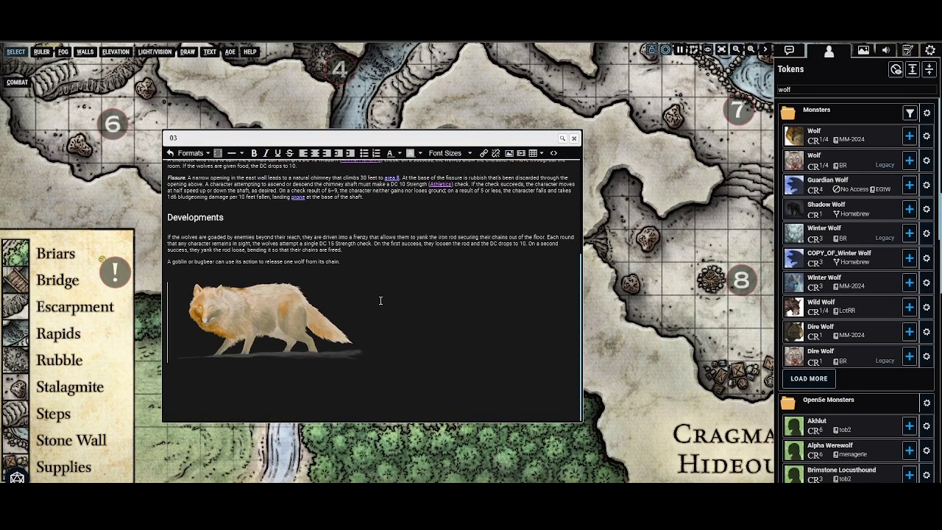
Preview the Kennel note and send its wolf picture to the game log.
left_click(563, 138)
scroll(332, 358, "down", 5)
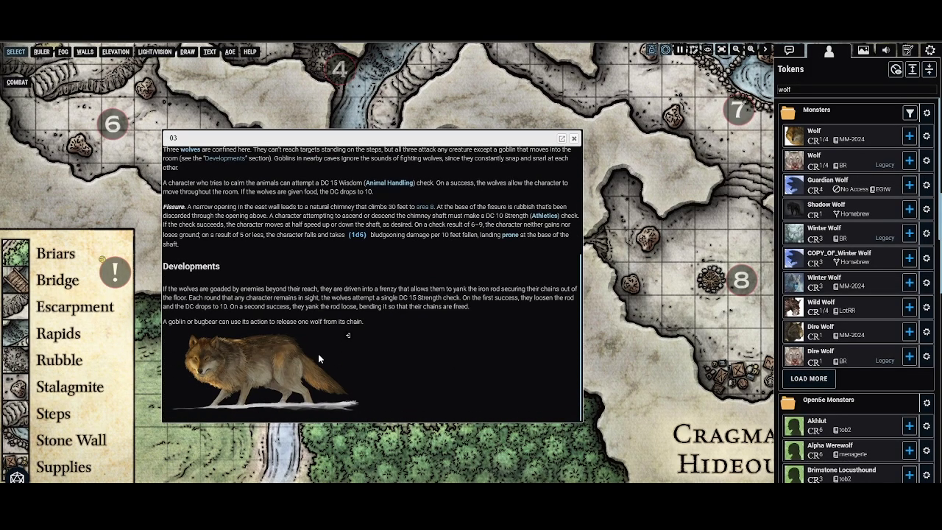
left_click(789, 49)
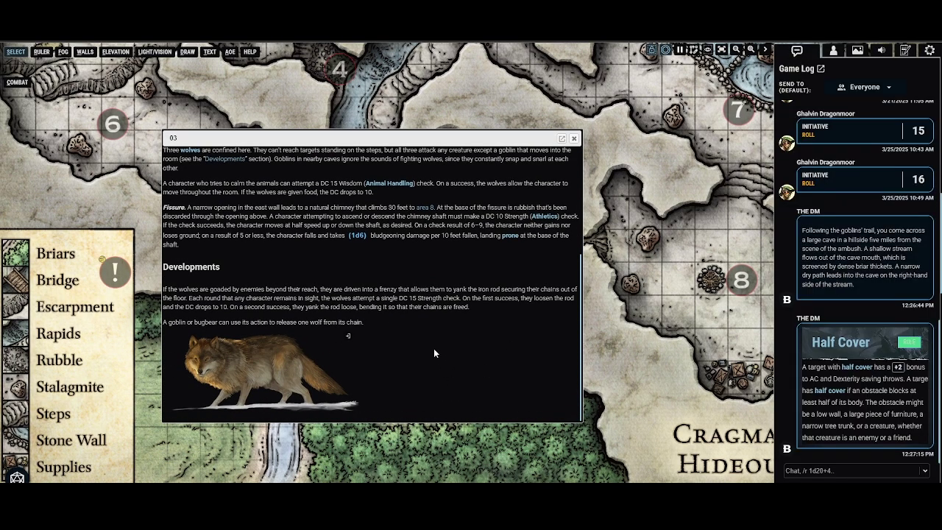
left_click(349, 336)
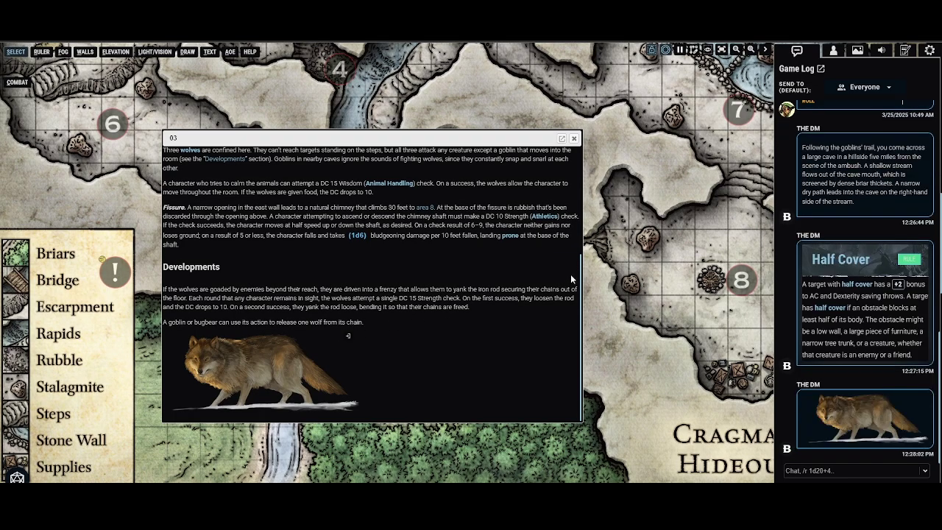
Send the Animal Handling skill description from the Kennel note to the game log.
scroll(395, 333, "up", 3)
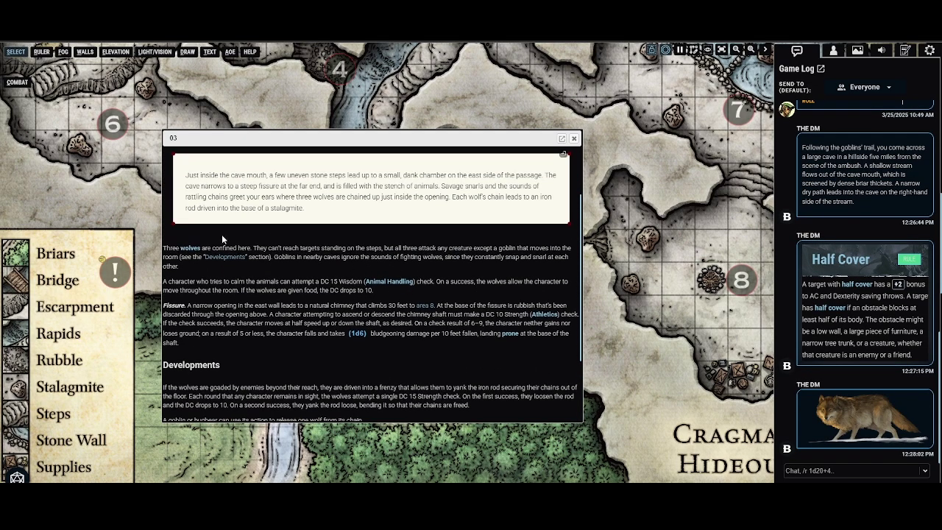
mouse_move(186, 252)
mouse_move(395, 284)
left_click(732, 319)
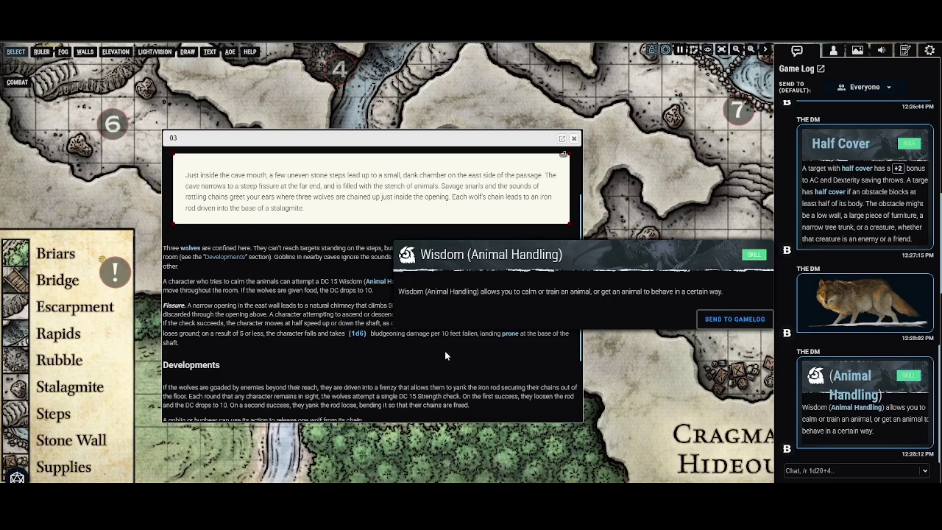
Roll the fissure's 1d6 bludgeoning damage from the Kennel note into the game log and close the note.
left_click(356, 333)
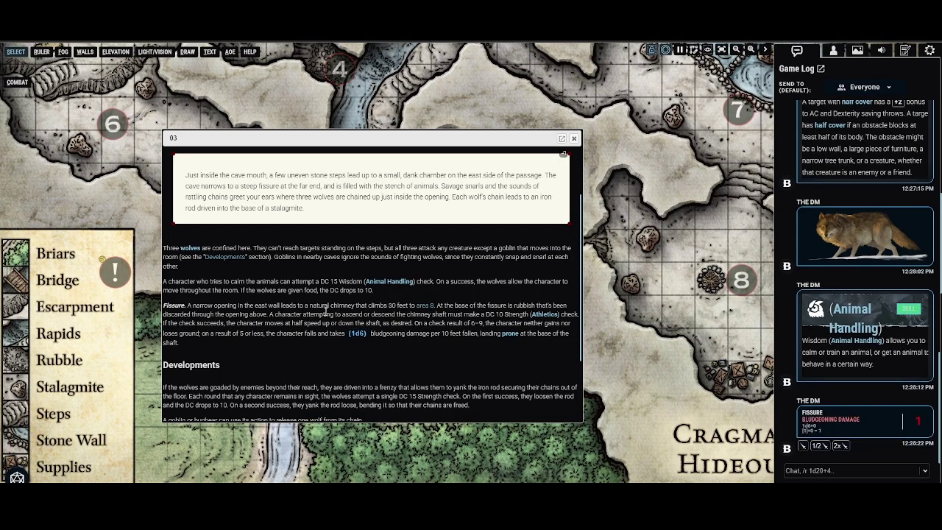
left_click(574, 139)
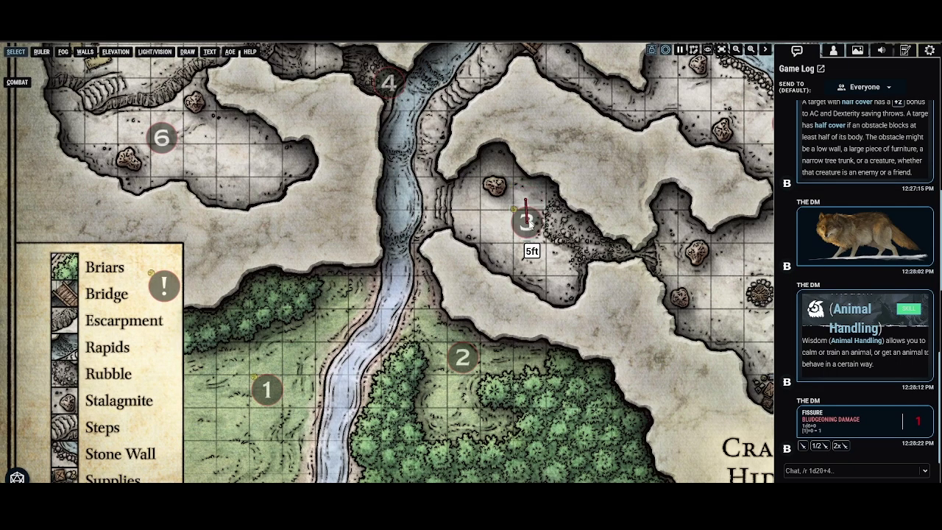
Open the note attached to map token 3 for editing and go to the space below the wolf picture.
right_click(530, 215)
mouse_move(491, 369)
mouse_move(490, 395)
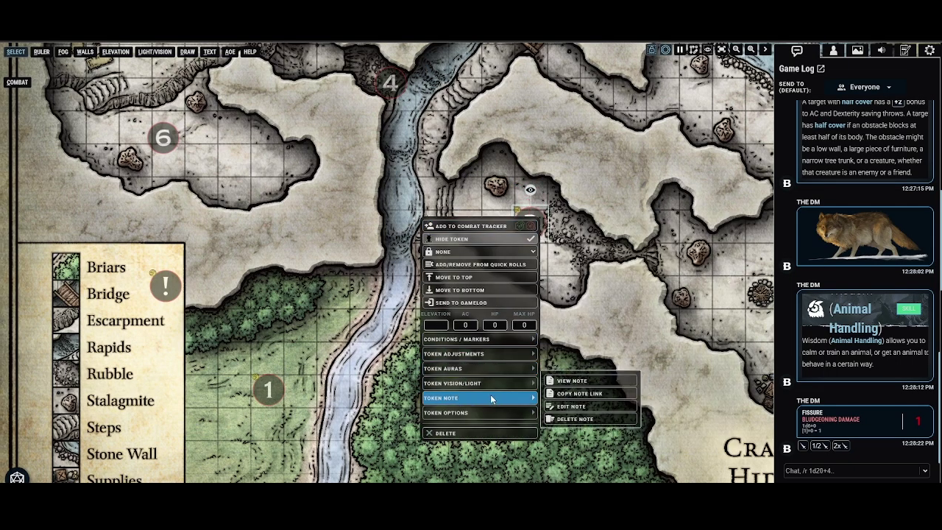
left_click(574, 406)
scroll(446, 340, "down", 3)
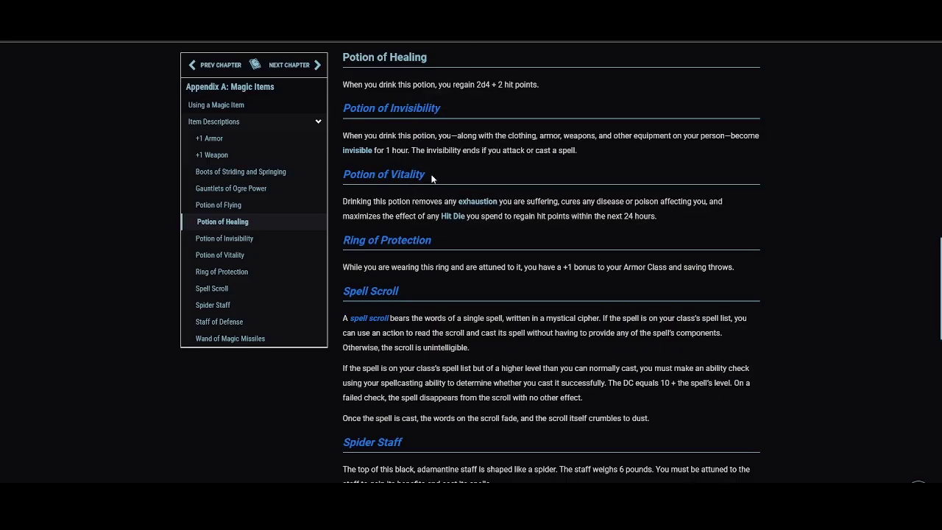
Copy the link address of the Potion of Healing heading in Appendix A: Magic Items and return to the note editor.
scroll(454, 191, "up", 1)
mouse_move(402, 108)
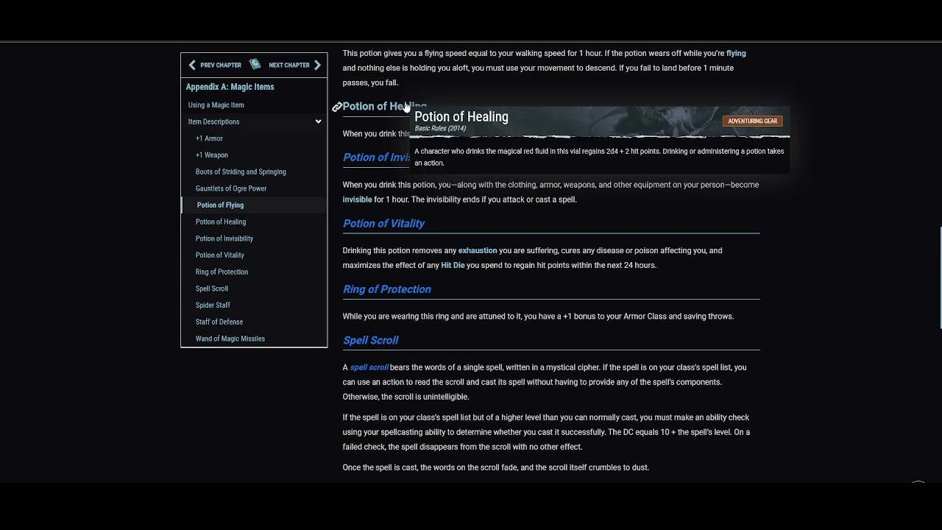
right_click(406, 108)
left_click(452, 180)
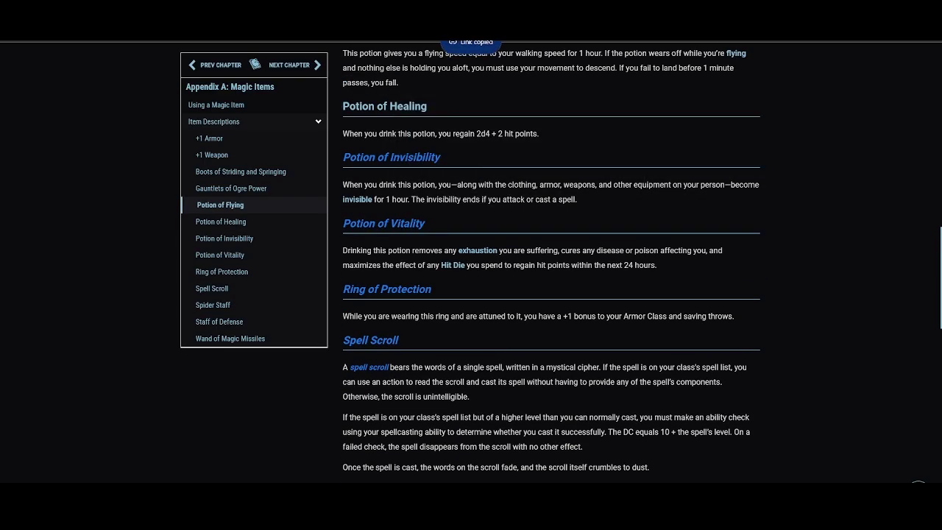
key("alt+Tab")
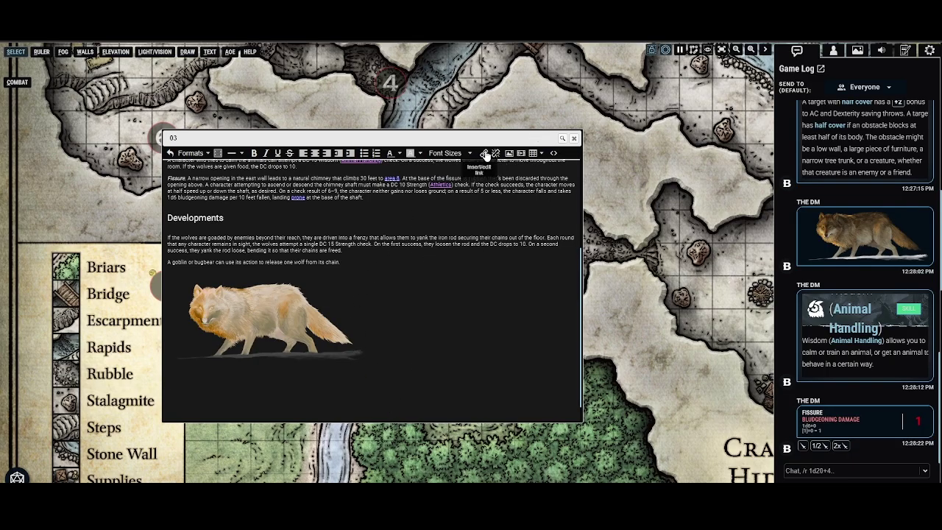
Insert the copied address below the wolf picture as a link displayed as "Potion of Healing" with class DDB Tooltip Link (Spells, Monsters, Magic Items, Source).
left_click(485, 154)
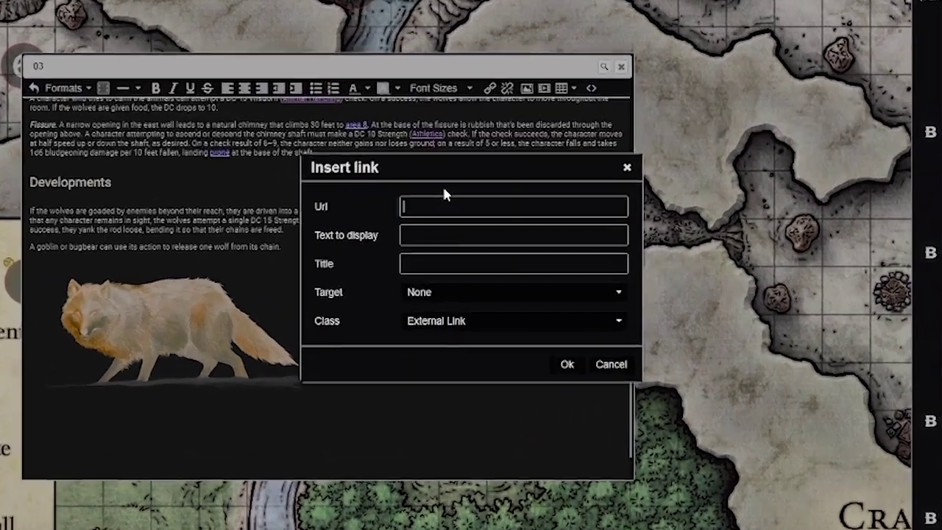
key("ctrl+v")
triple_click(412, 206)
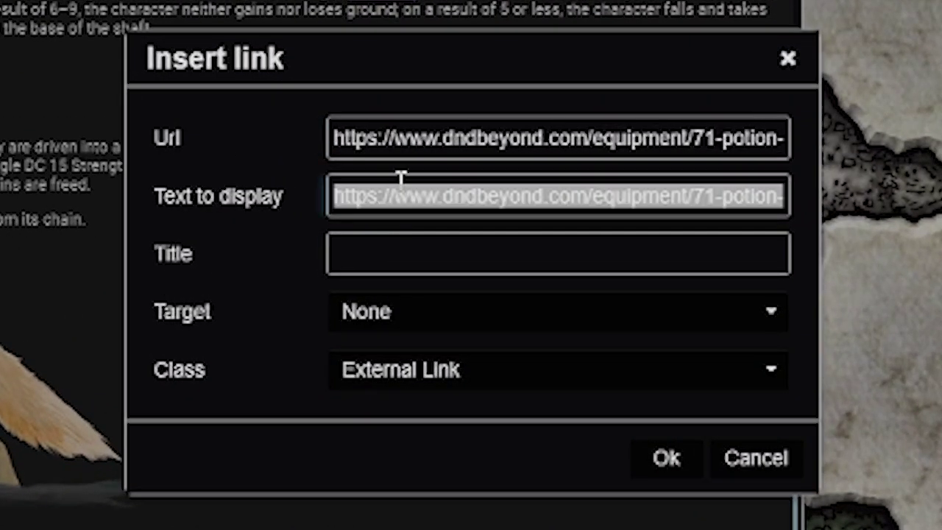
type("Potion ")
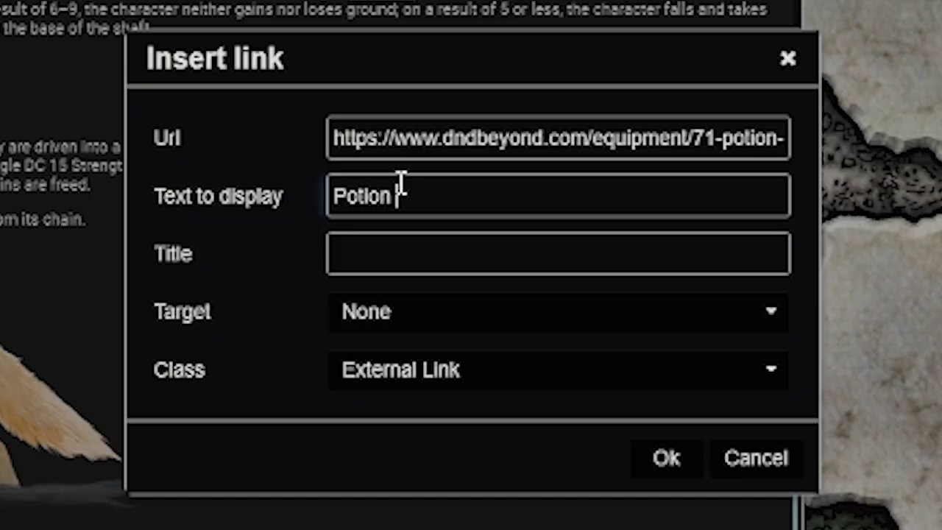
type("of Healing")
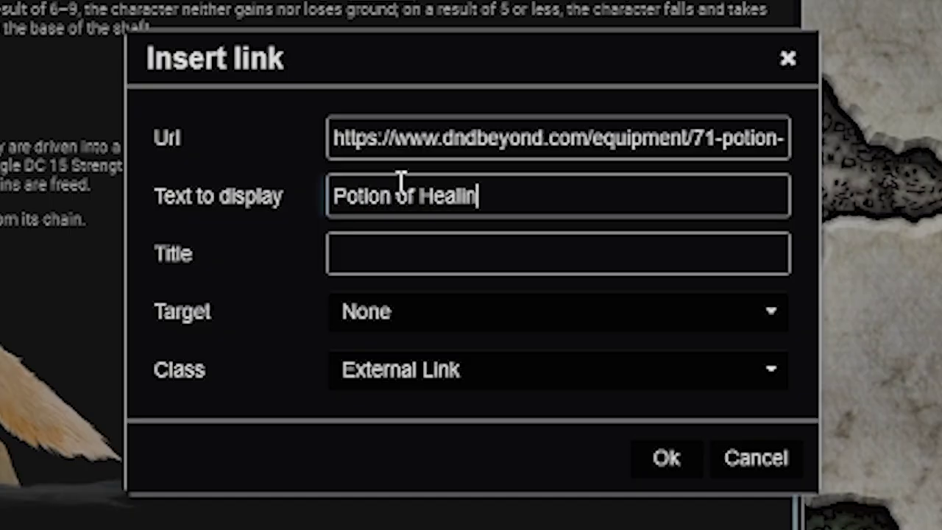
left_click(419, 377)
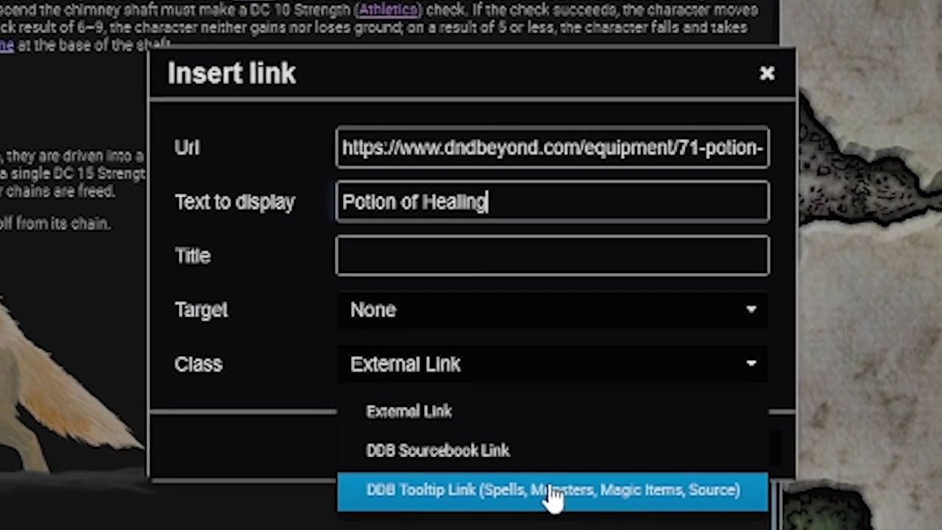
left_click(539, 508)
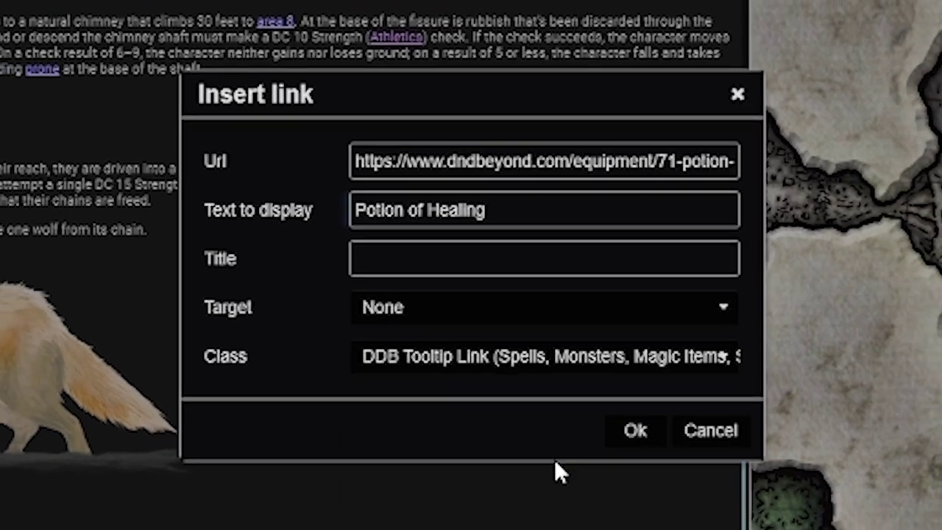
left_click(635, 431)
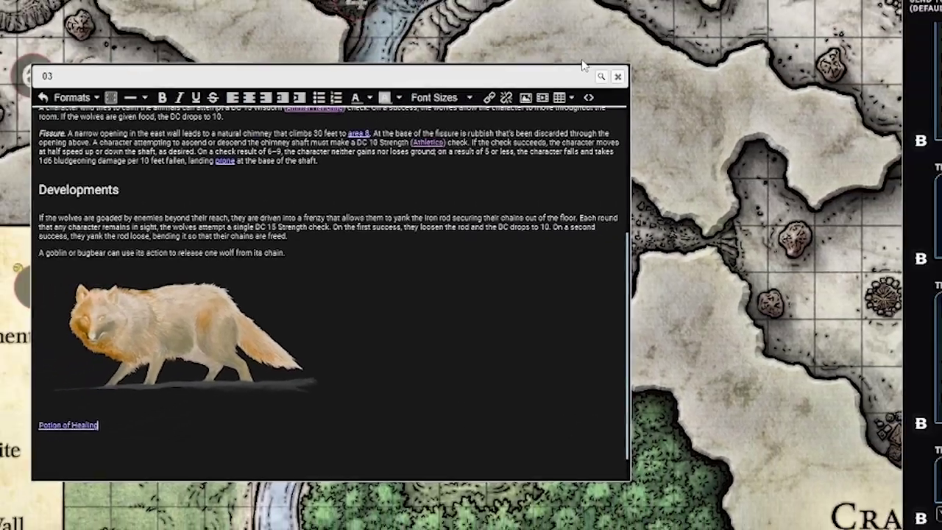
Preview the Kennel note, check the tooltip of its Potion of Healing link and close the note.
left_click(582, 471)
scroll(97, 468, "down", 5)
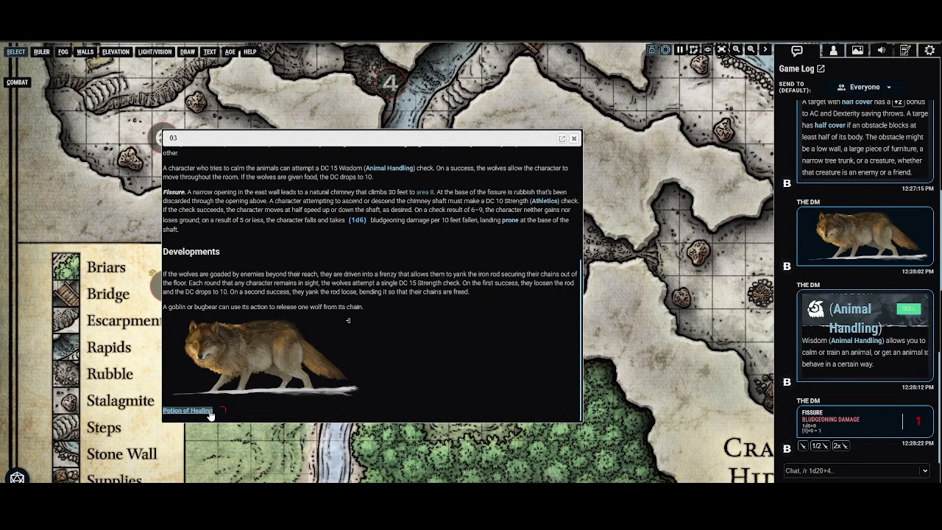
mouse_move(210, 416)
left_click(728, 450)
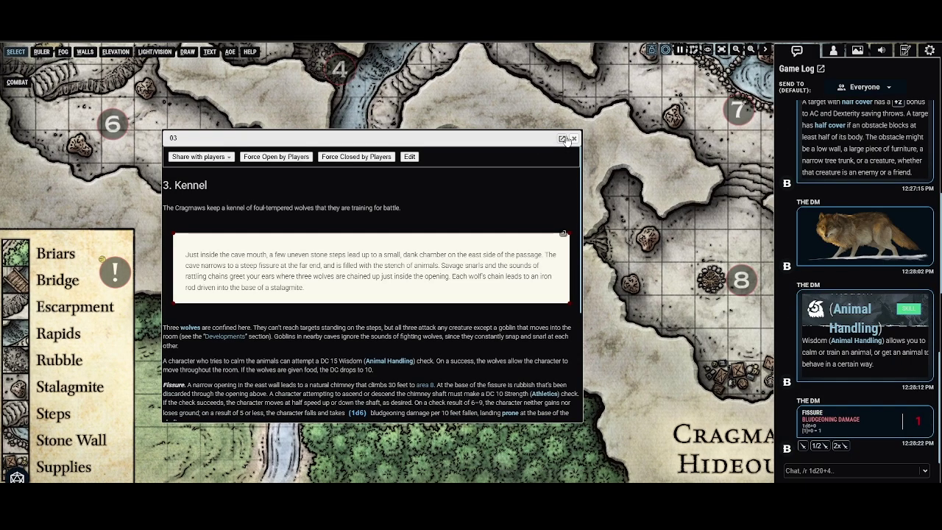
left_click(573, 139)
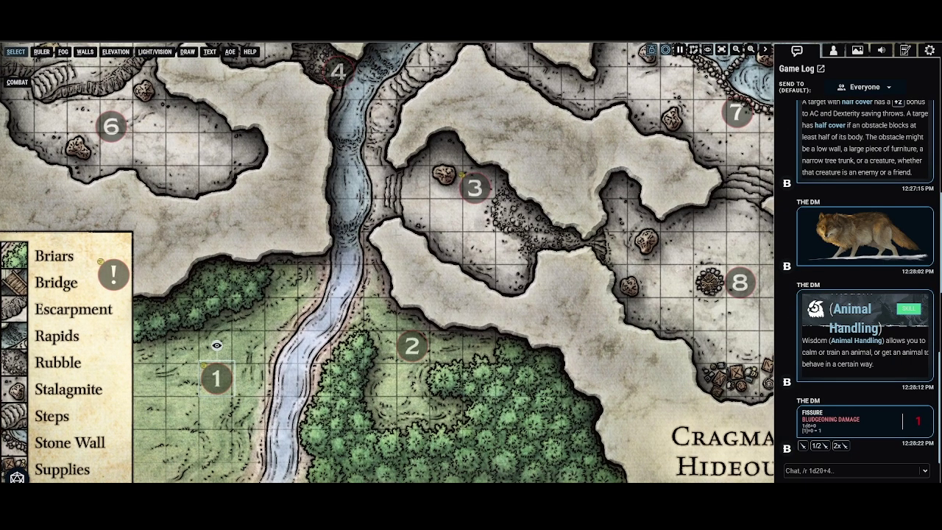
left_click(401, 234)
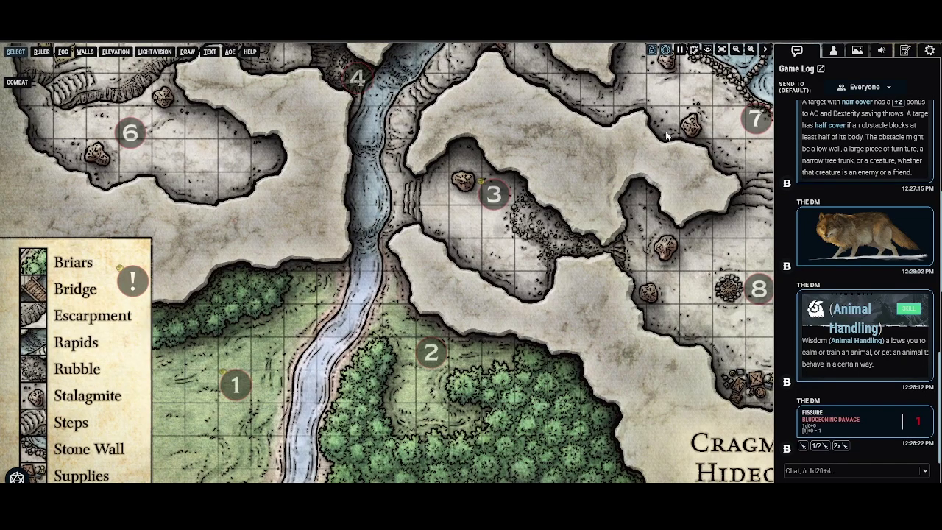
Read the Cave Mouth note on map token 1 and look over the Cave Mouth and Goblin Blind sections of the Goblin Arrows chapter.
double_click(221, 370)
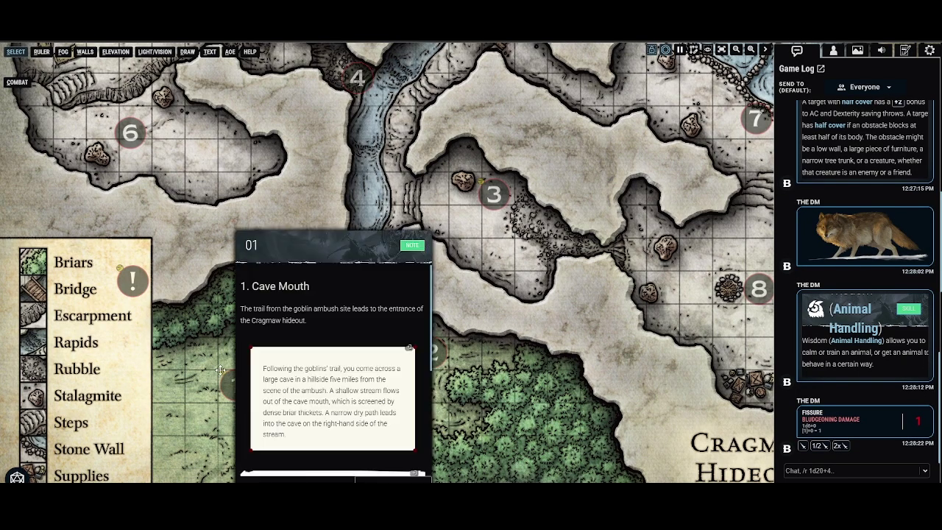
scroll(287, 359, "down", 3)
scroll(279, 364, "up", 3)
scroll(272, 375, "down", 4)
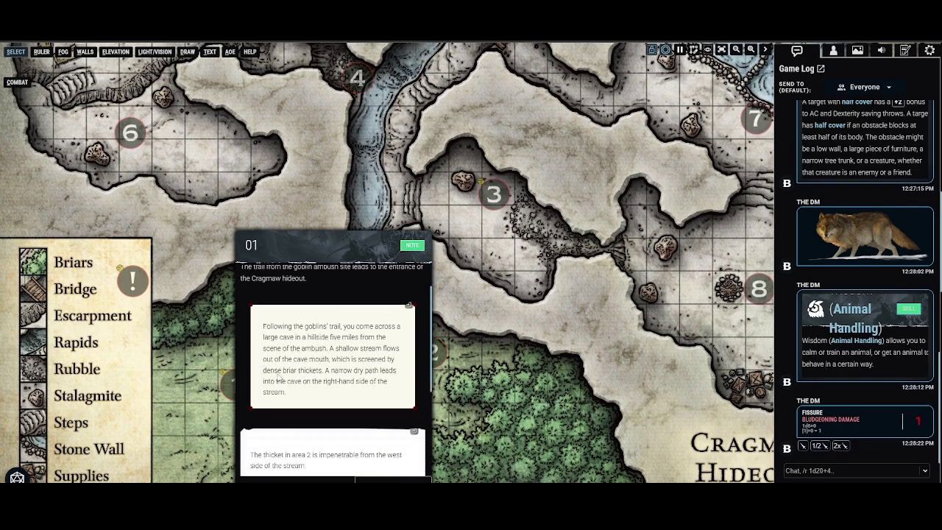
scroll(317, 326, "up", 4)
left_click(336, 138)
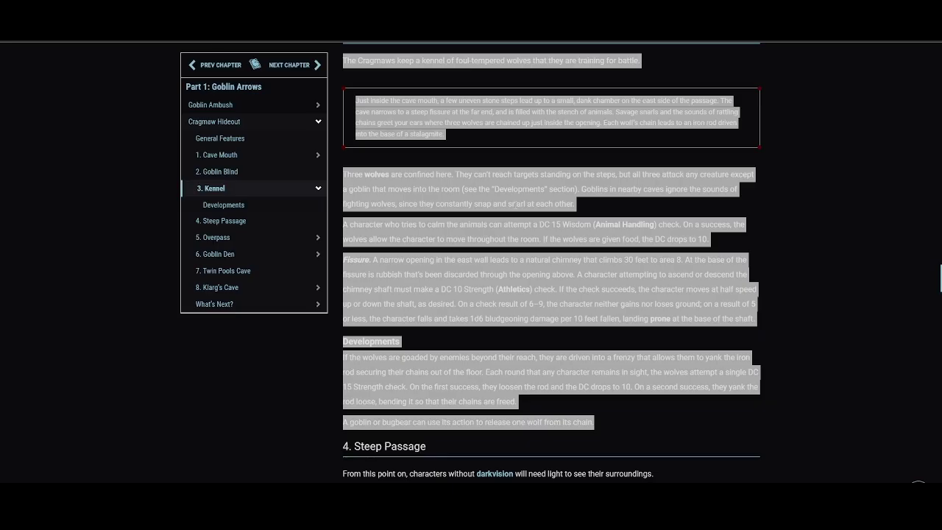
left_click(494, 206)
scroll(495, 206, "up", 7)
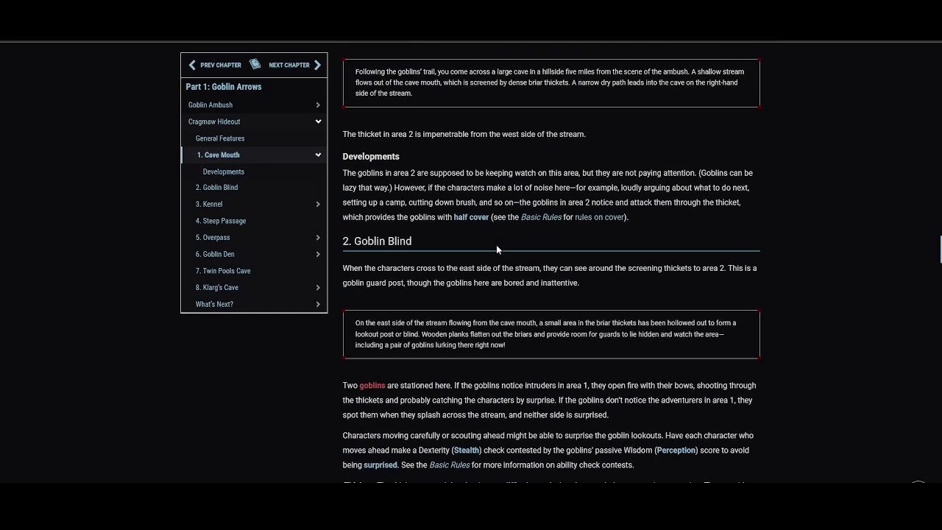
scroll(539, 330, "down", 3)
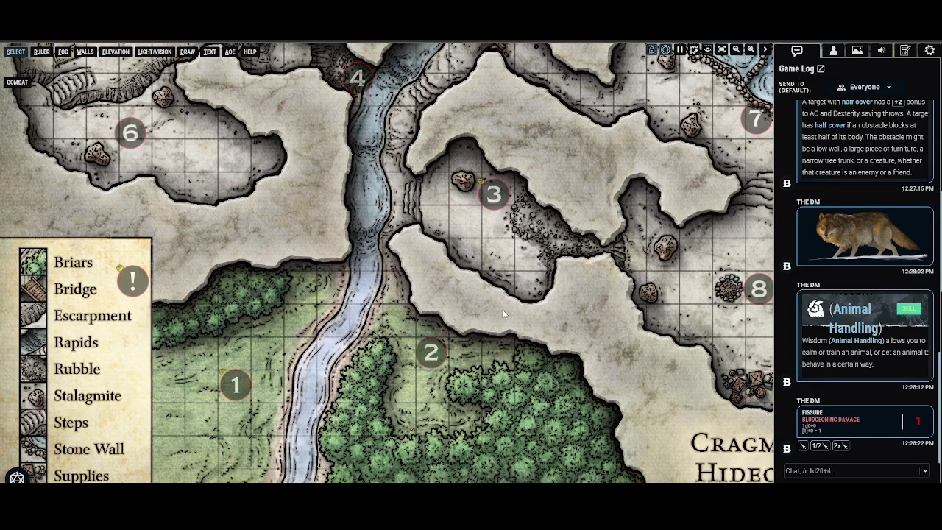
left_click_drag(491, 264, 531, 274)
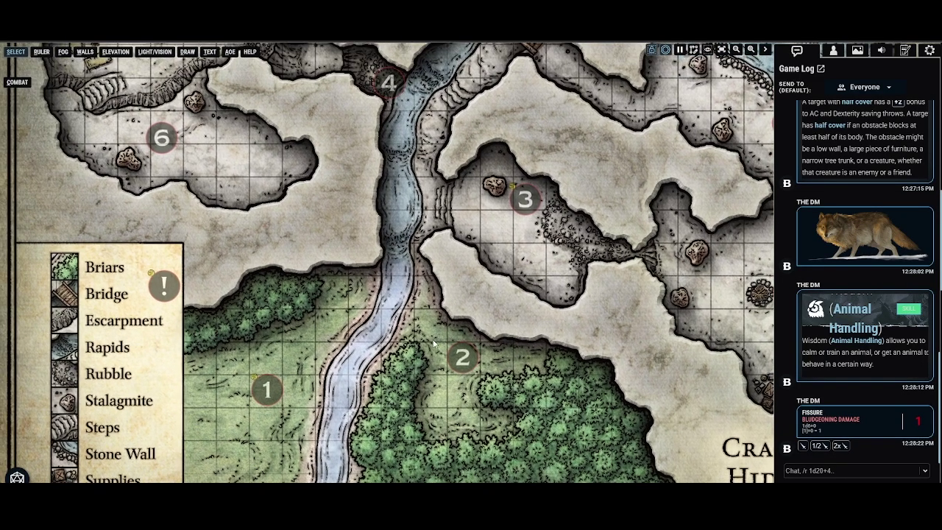